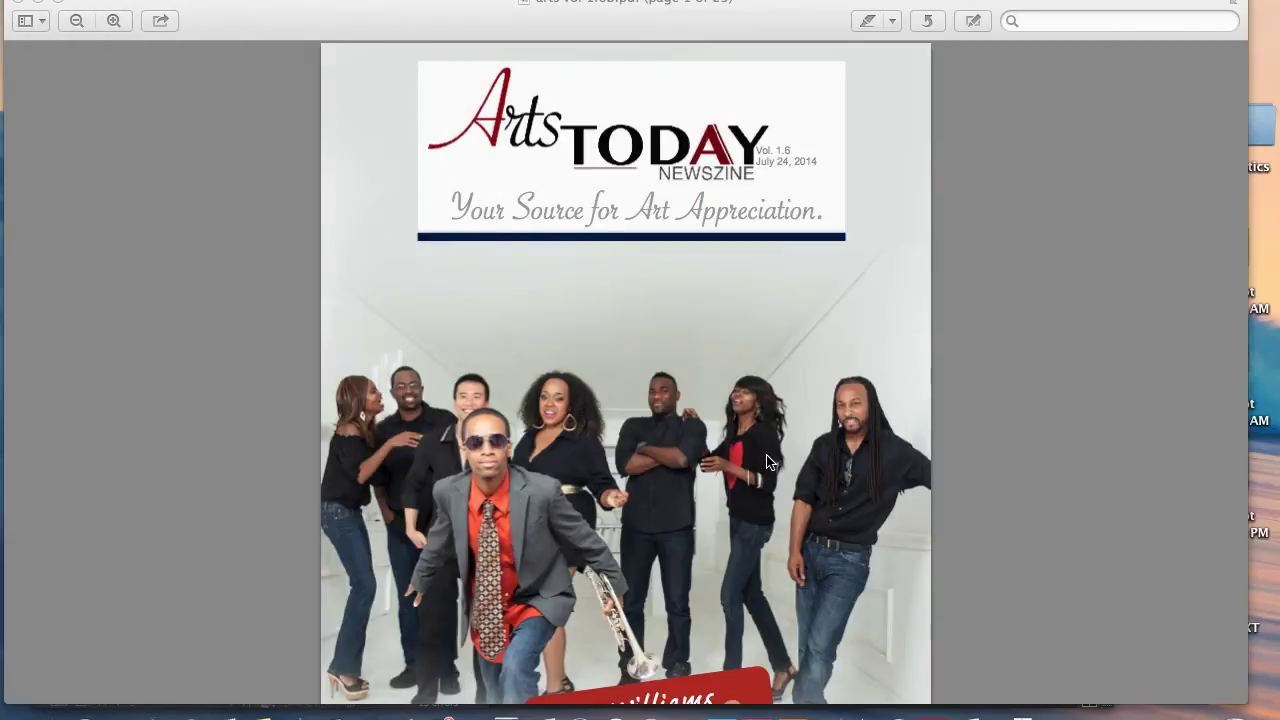
# Page through the Arts Today newszine PDF in Preview from the cover past page 28.
pyautogui.scroll(-3, 770, 462)
pyautogui.scroll(3, 770, 462)
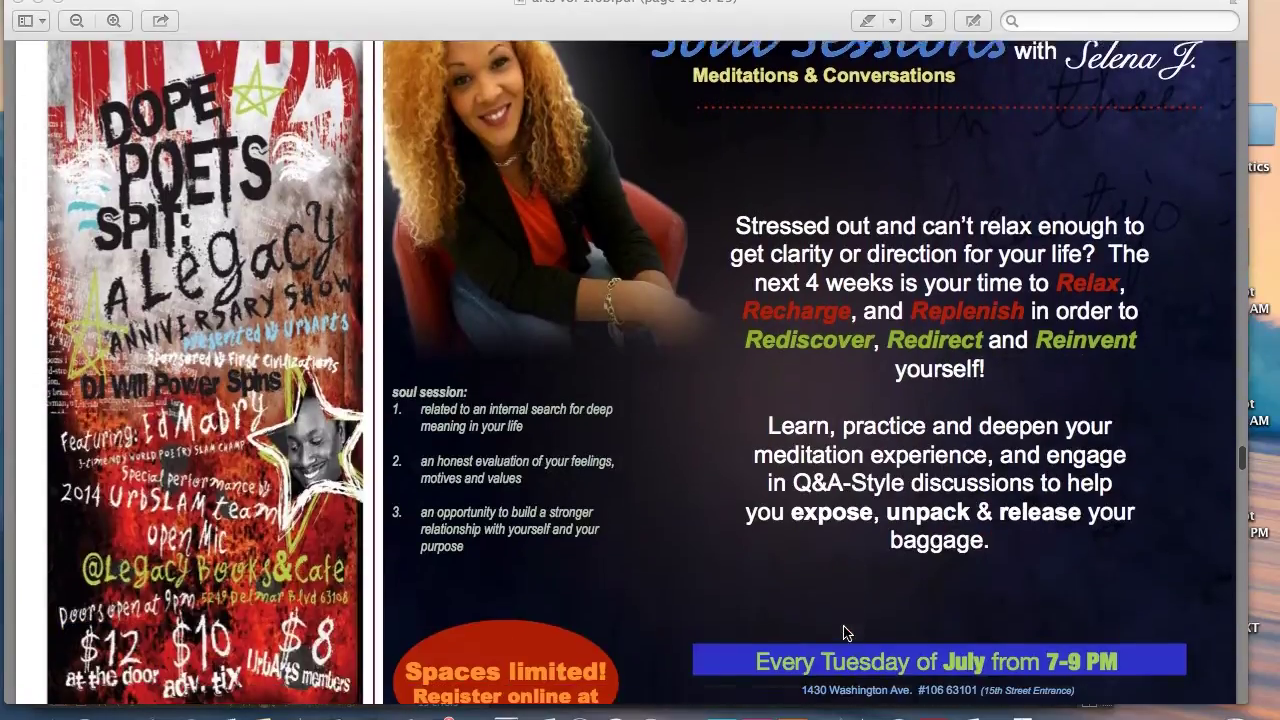
pyautogui.scroll(-3, 843, 632)
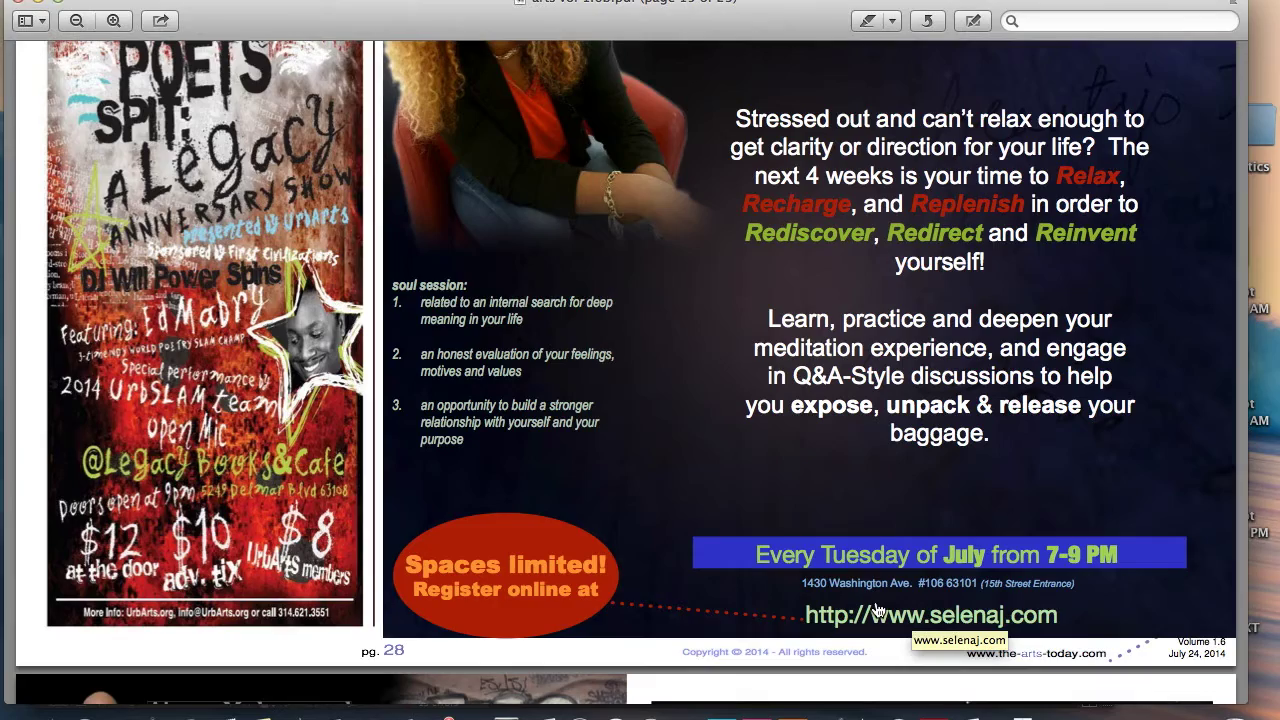
pyautogui.scroll(-20, 877, 610)
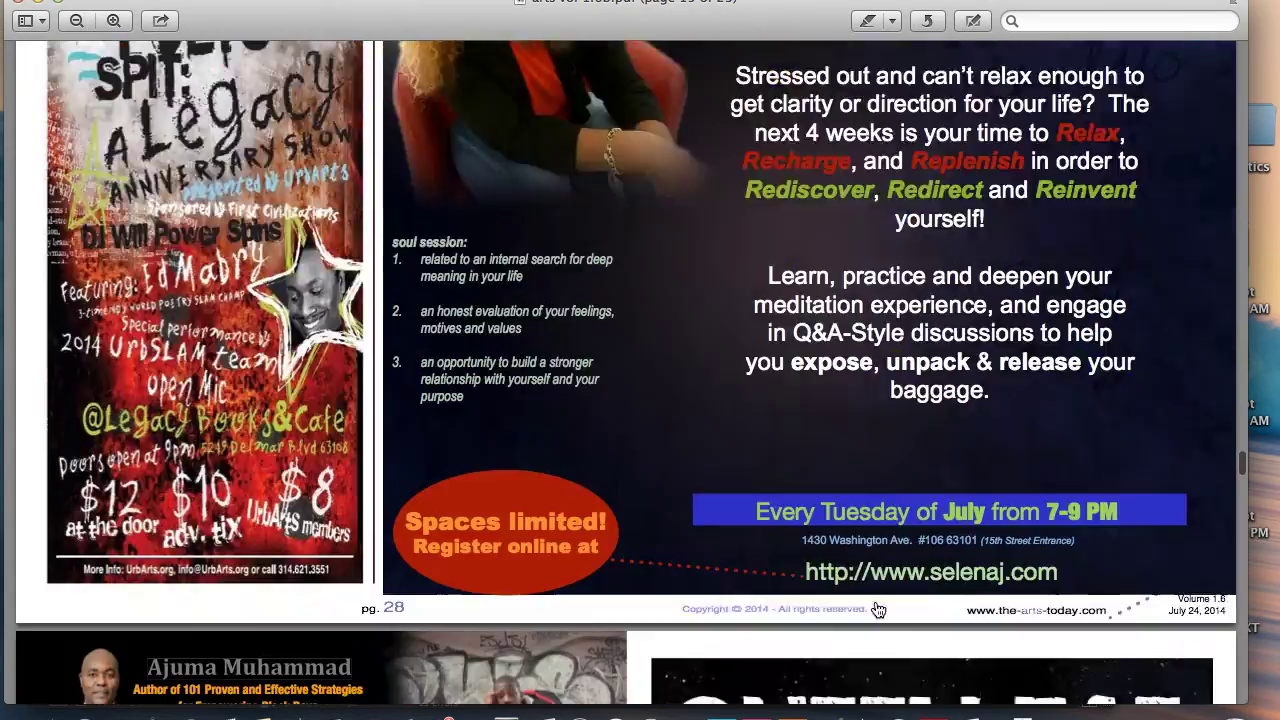
pyautogui.scroll(-20, 877, 606)
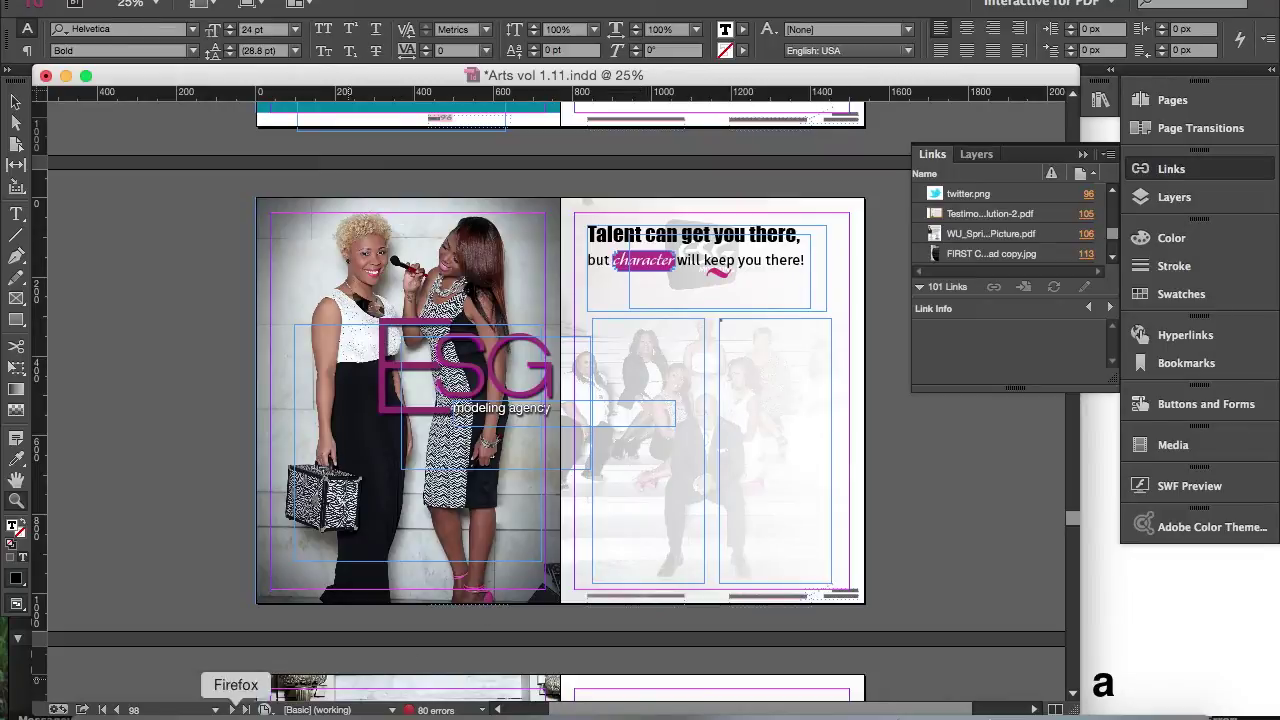
# Preview the December 2014 Word article attachment in Yahoo Mail, then close the preview.
pyautogui.click(200, 710)
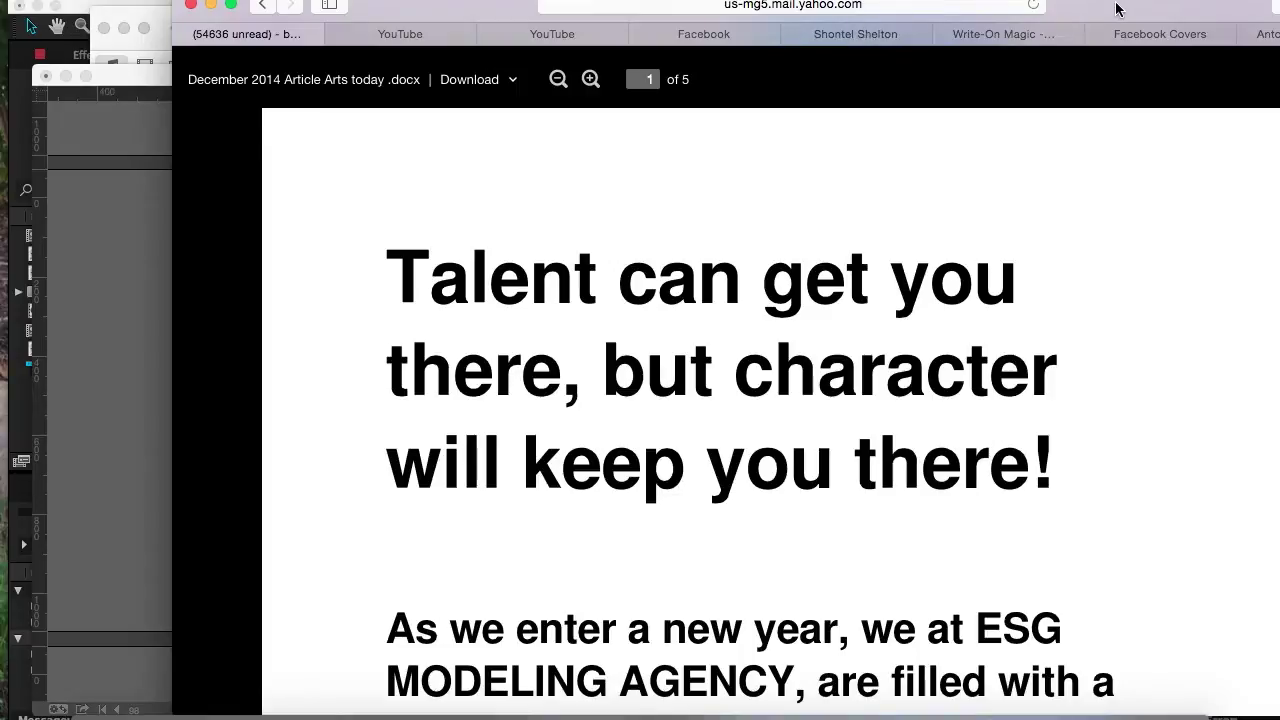
pyautogui.moveTo(1117, 9); pyautogui.dragTo(949, 8)
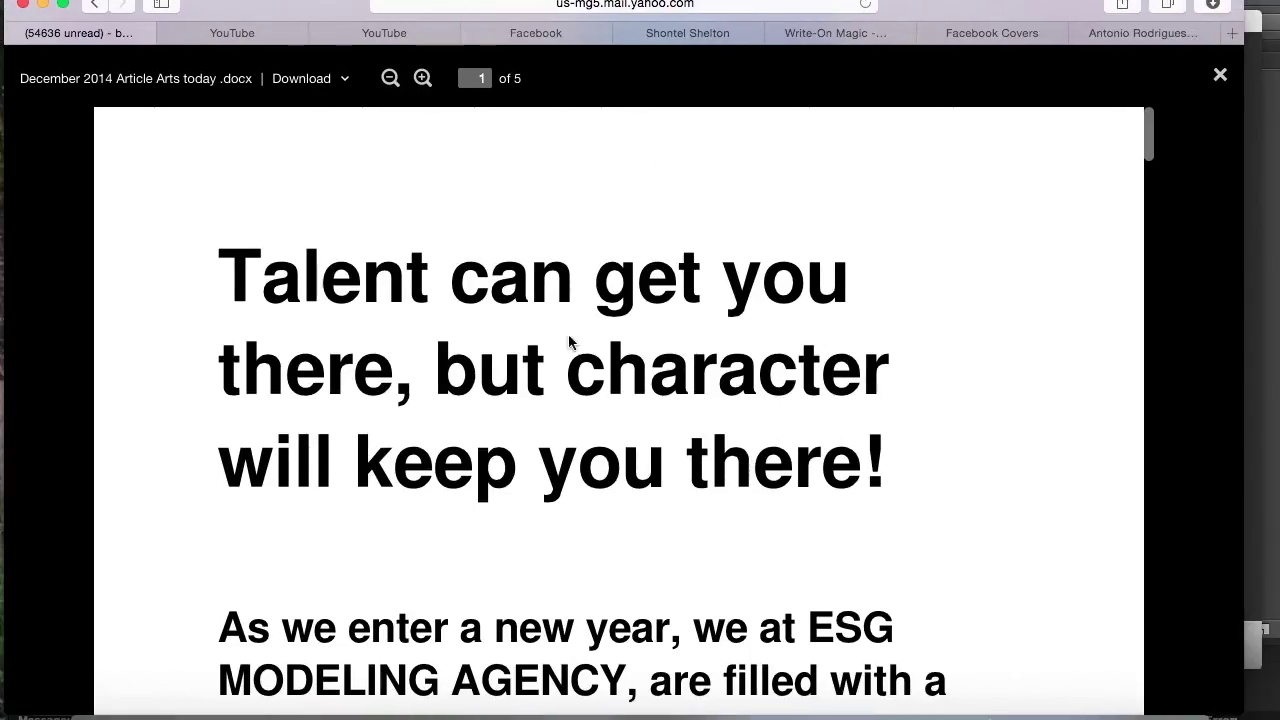
pyautogui.scroll(-5, 636, 553)
pyautogui.scroll(5, 636, 553)
pyautogui.press('Escape')
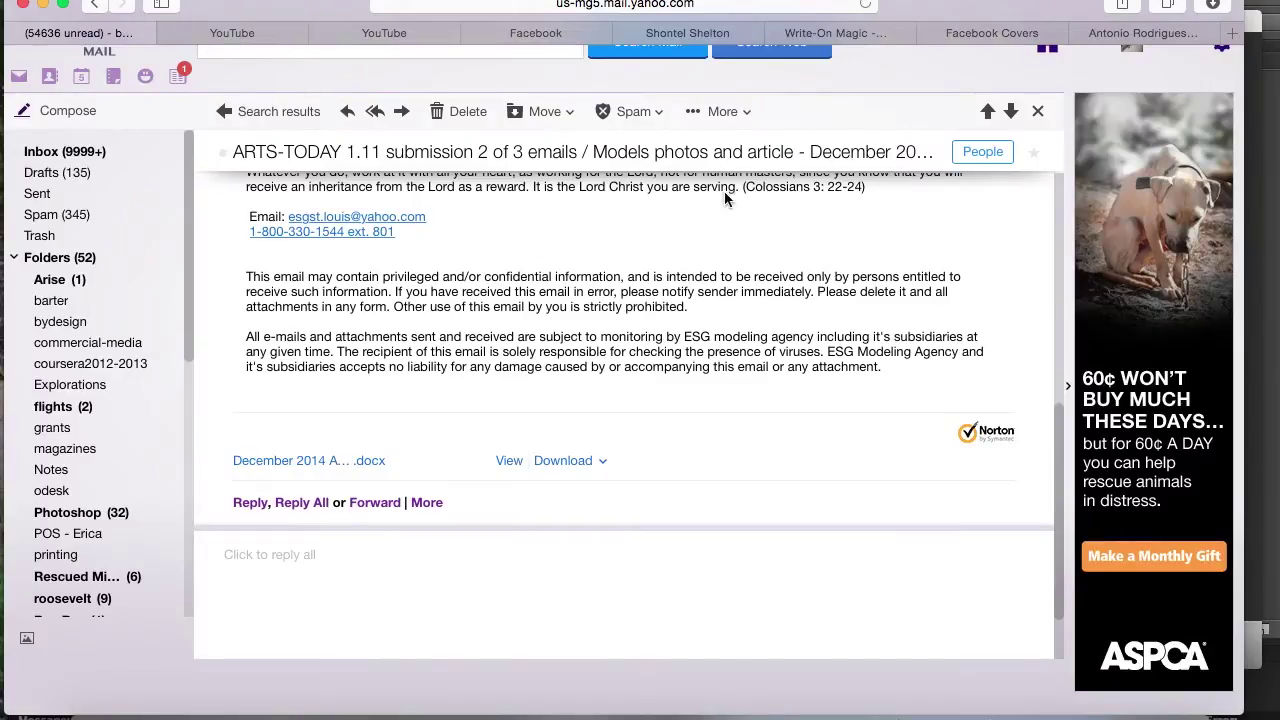
# Return to the InDesign ESG layout and bring up the File menu.
pyautogui.scroll(3, 509, 330)
pyautogui.scroll(-2, 509, 330)
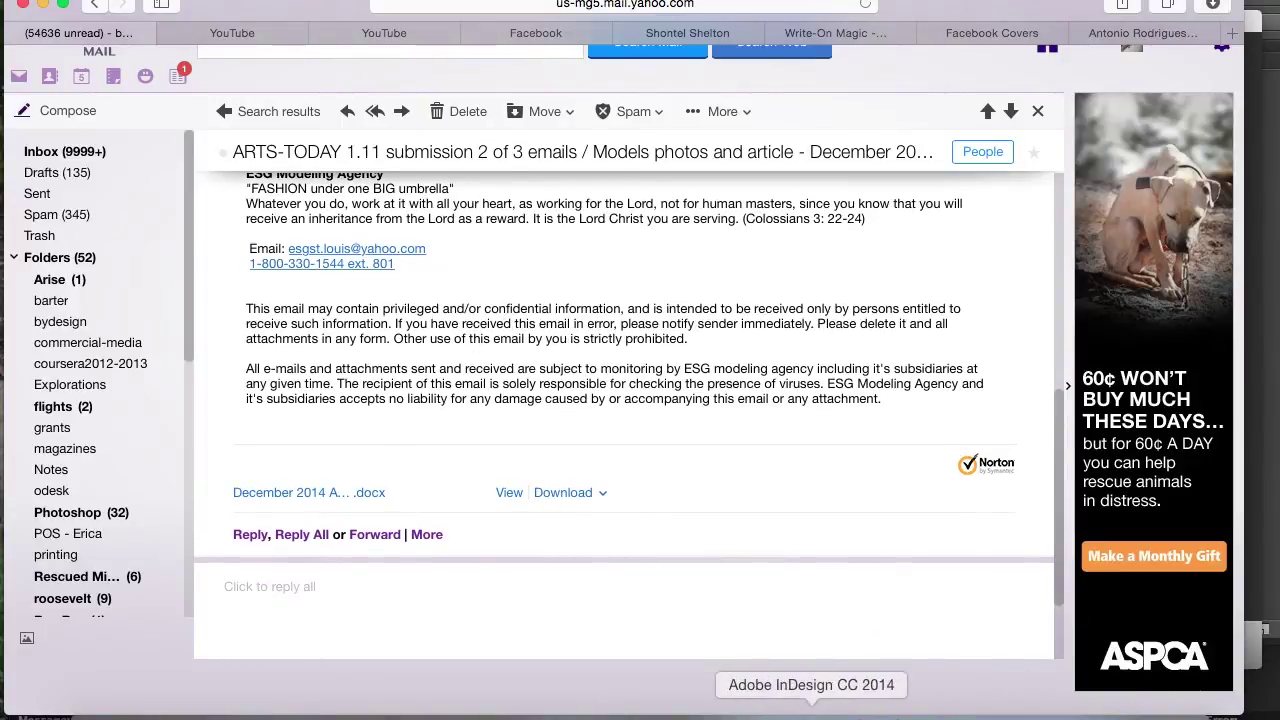
pyautogui.click(811, 710)
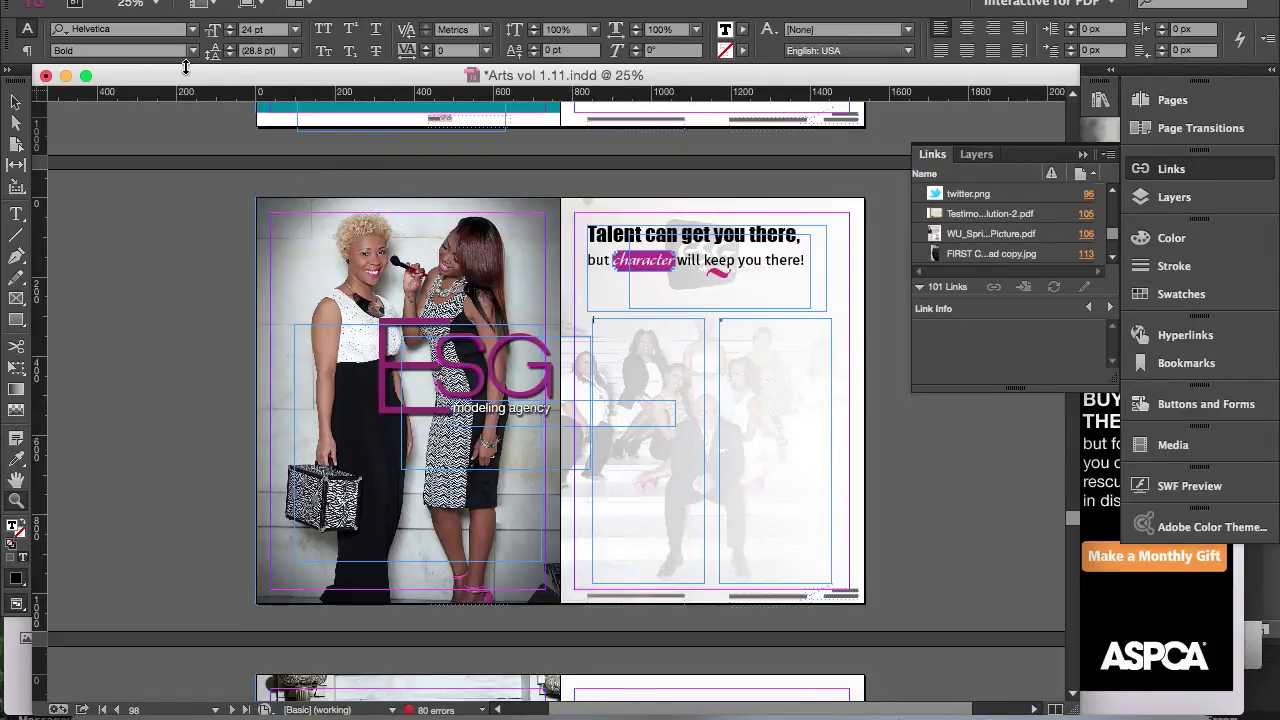
pyautogui.click(150, 0)
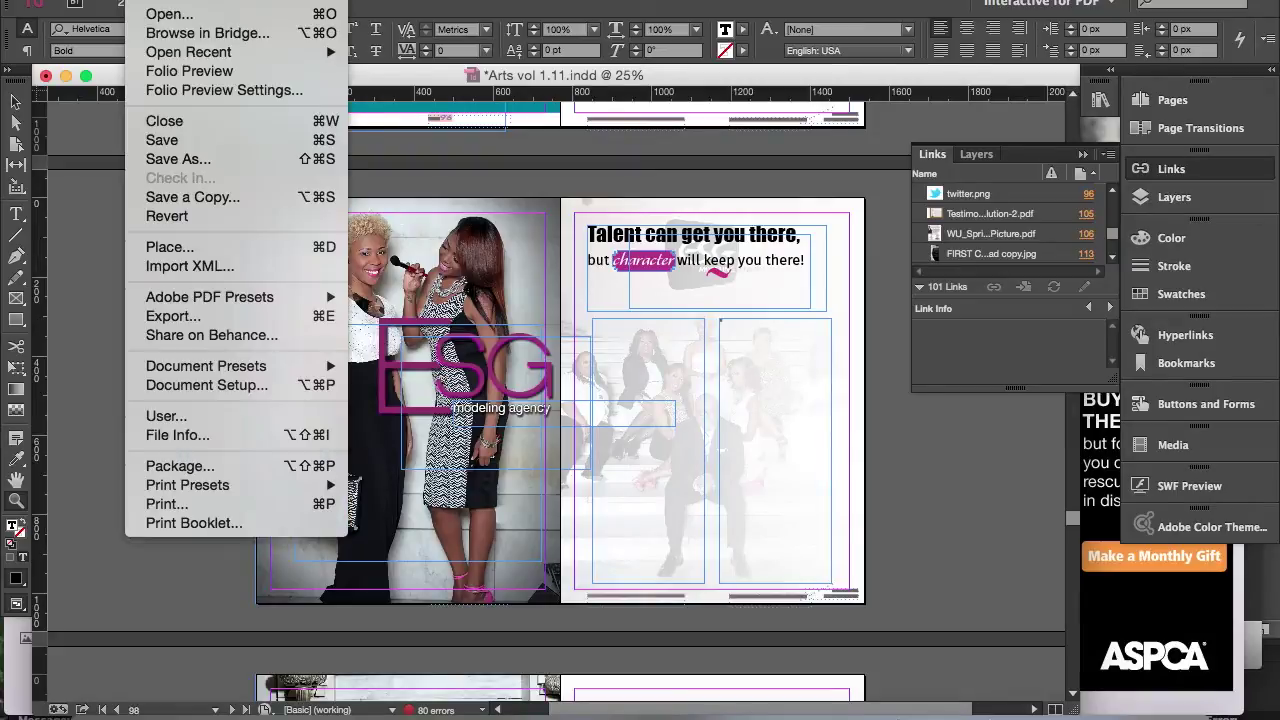
# Place 'December 2014 Article Arts today.docx' with Show Import Options on, keeping its Word formatting.
pyautogui.click(166, 250)
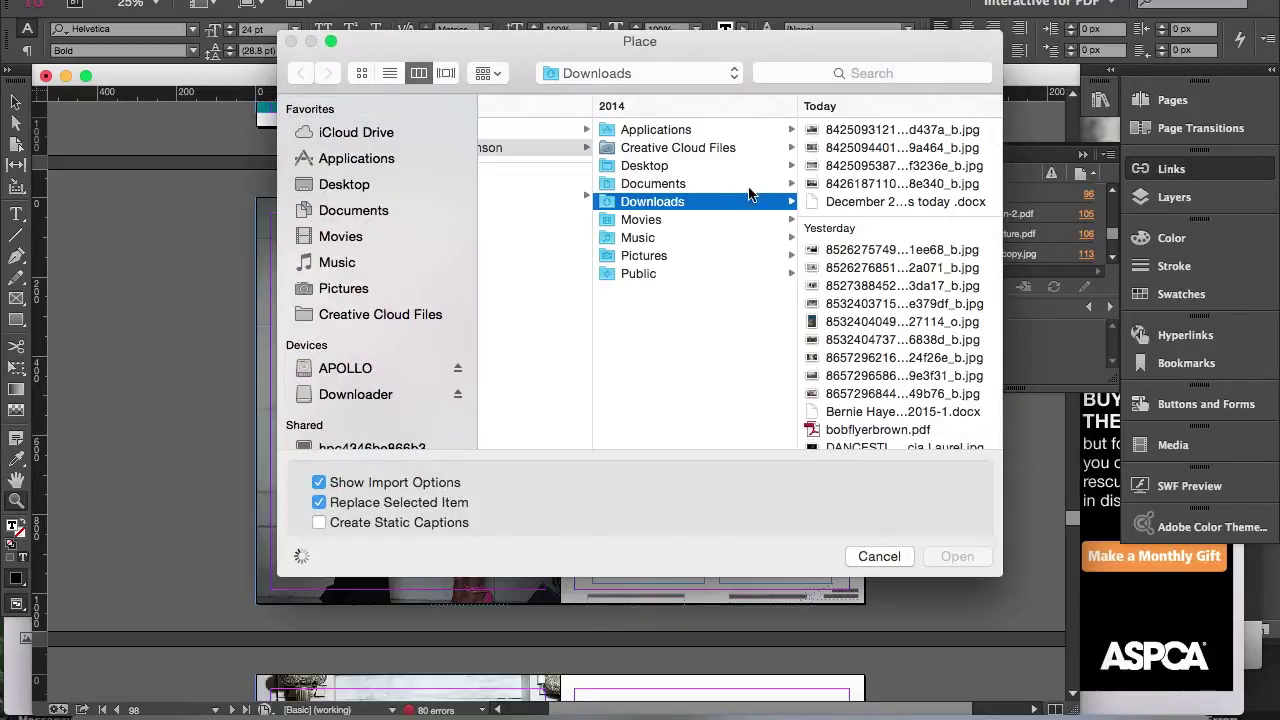
pyautogui.click(870, 205)
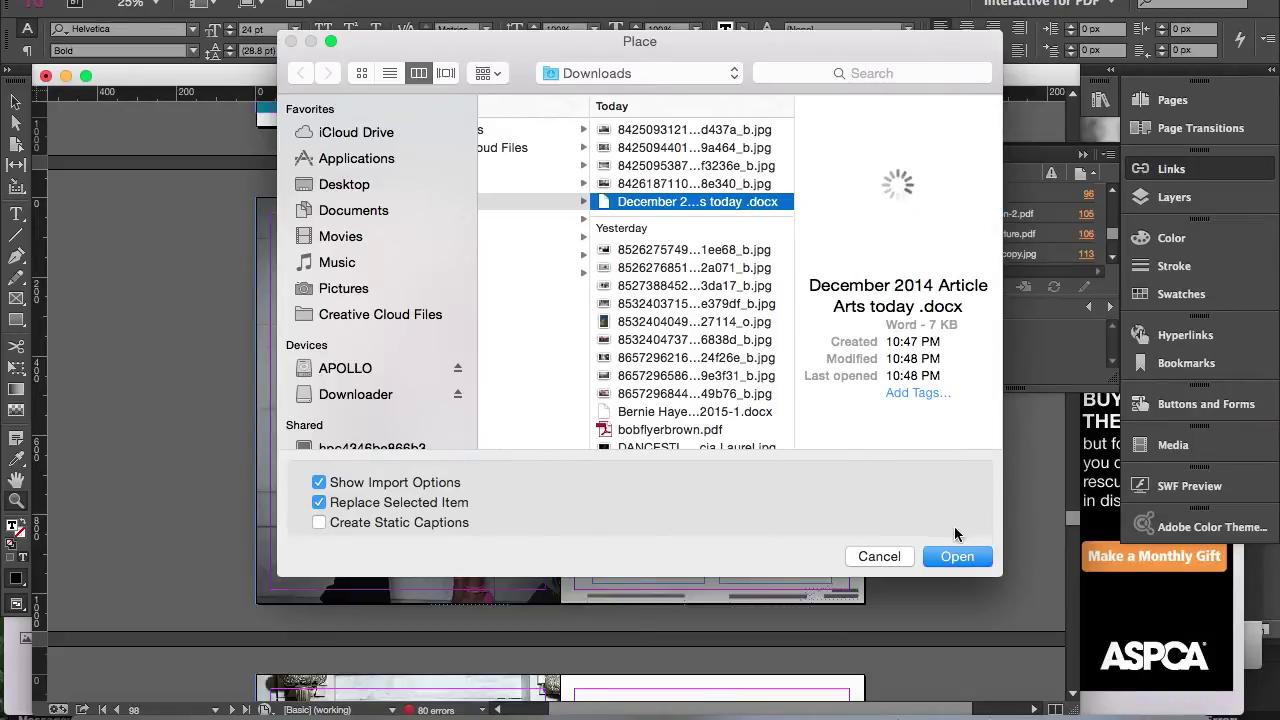
pyautogui.click(319, 483)
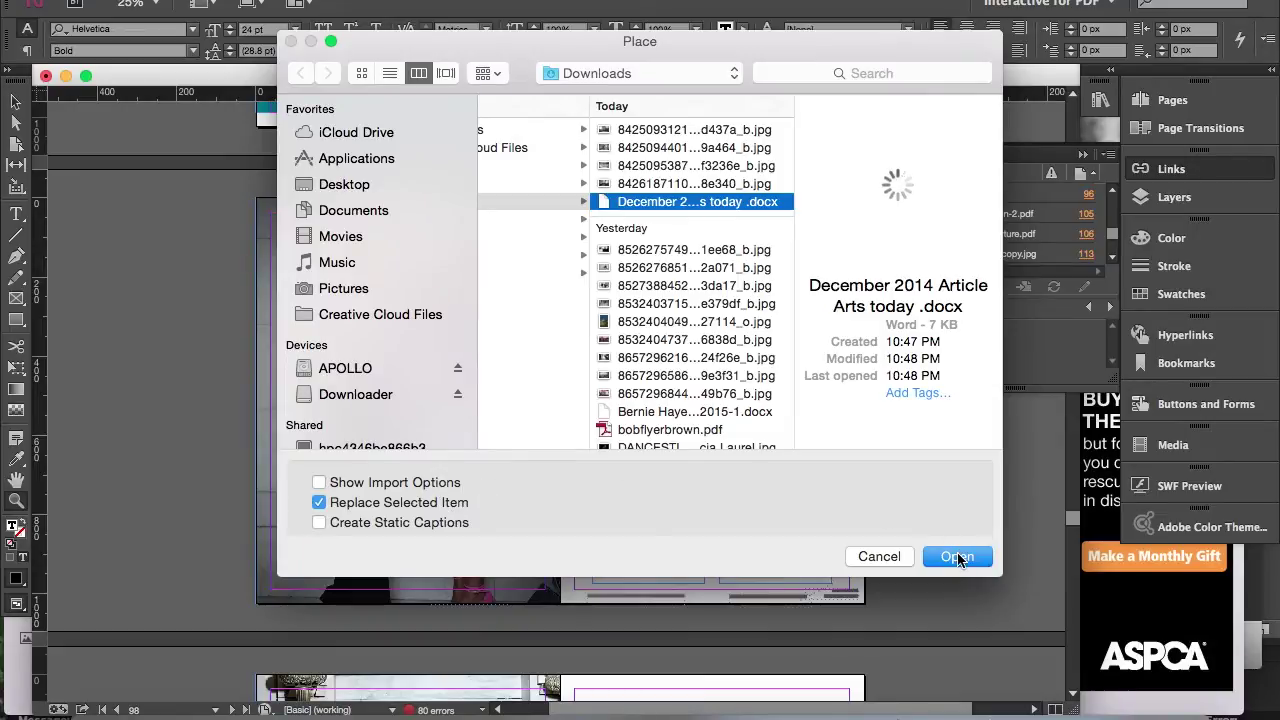
pyautogui.click(319, 483)
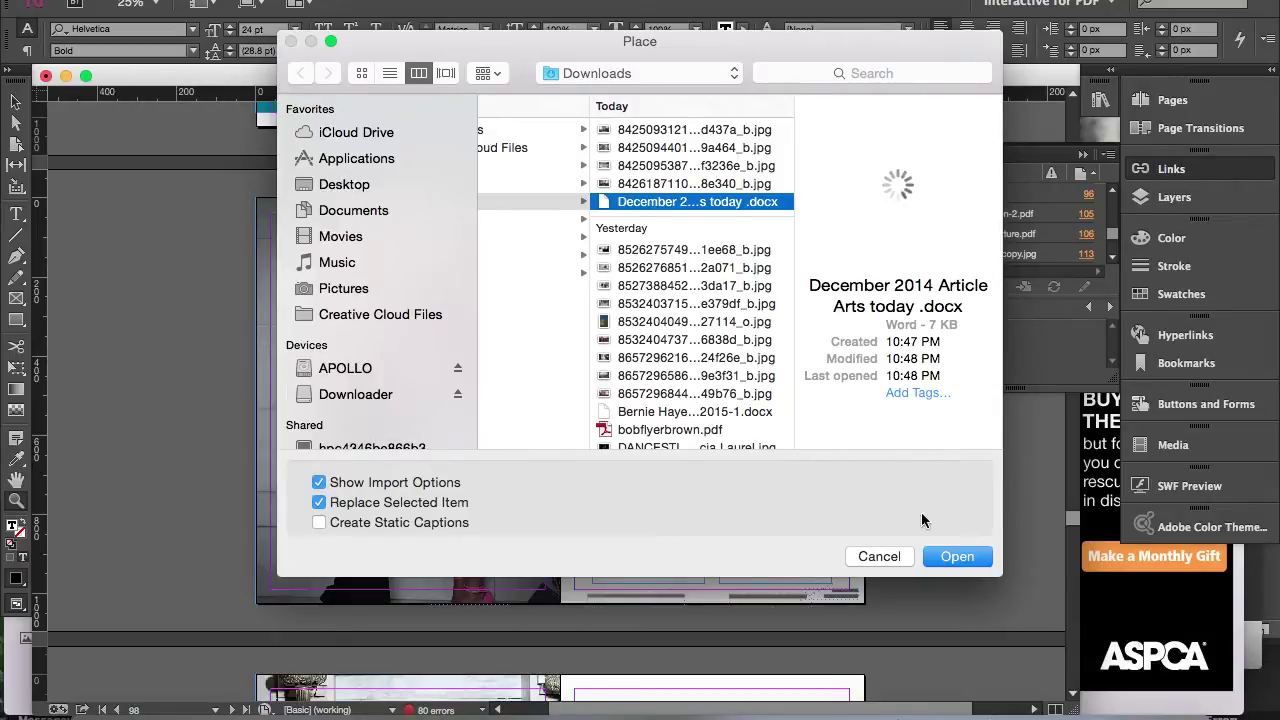
pyautogui.click(954, 564)
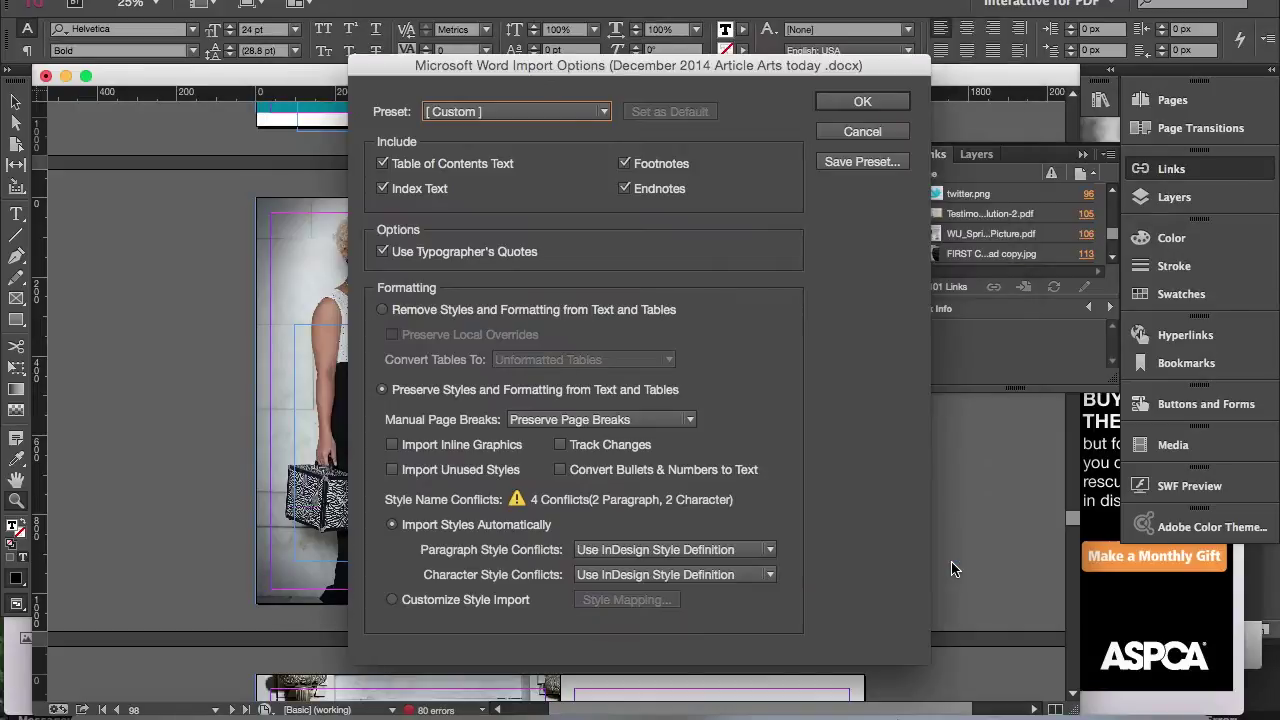
pyautogui.click(864, 104)
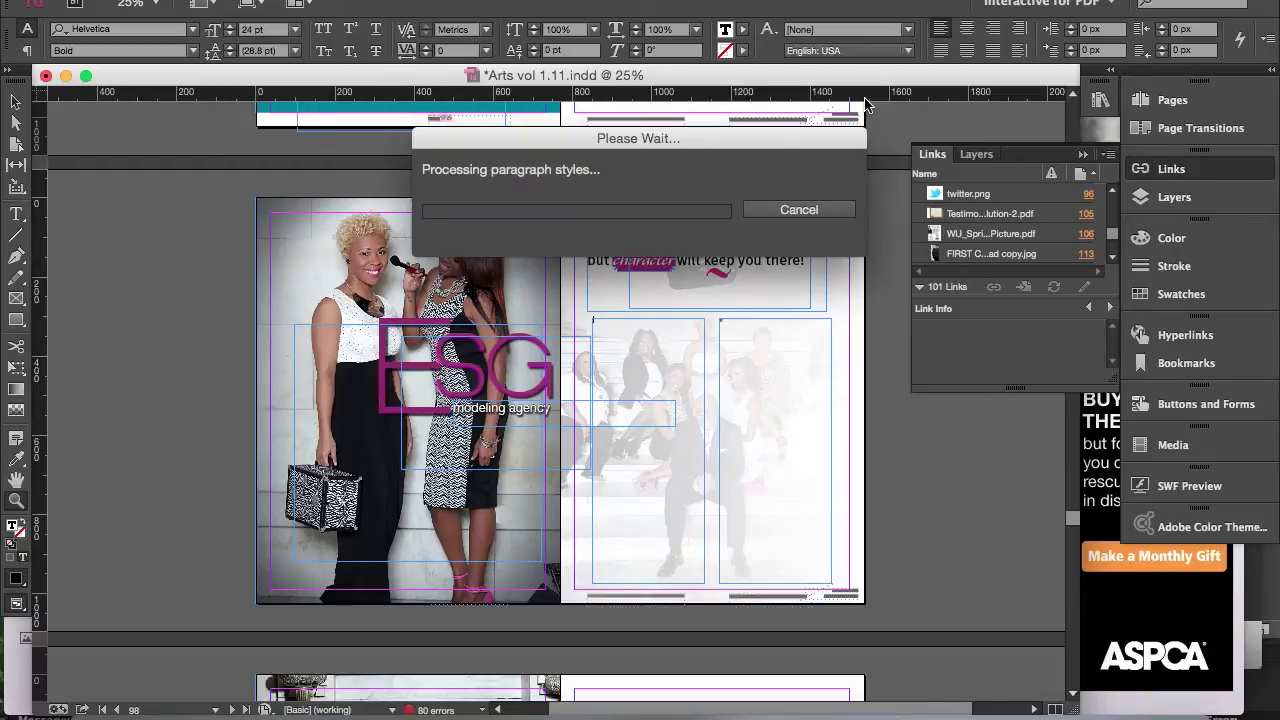
# Flow the imported article into the empty left column frame and zoom to 50%.
pyautogui.click(649, 382)
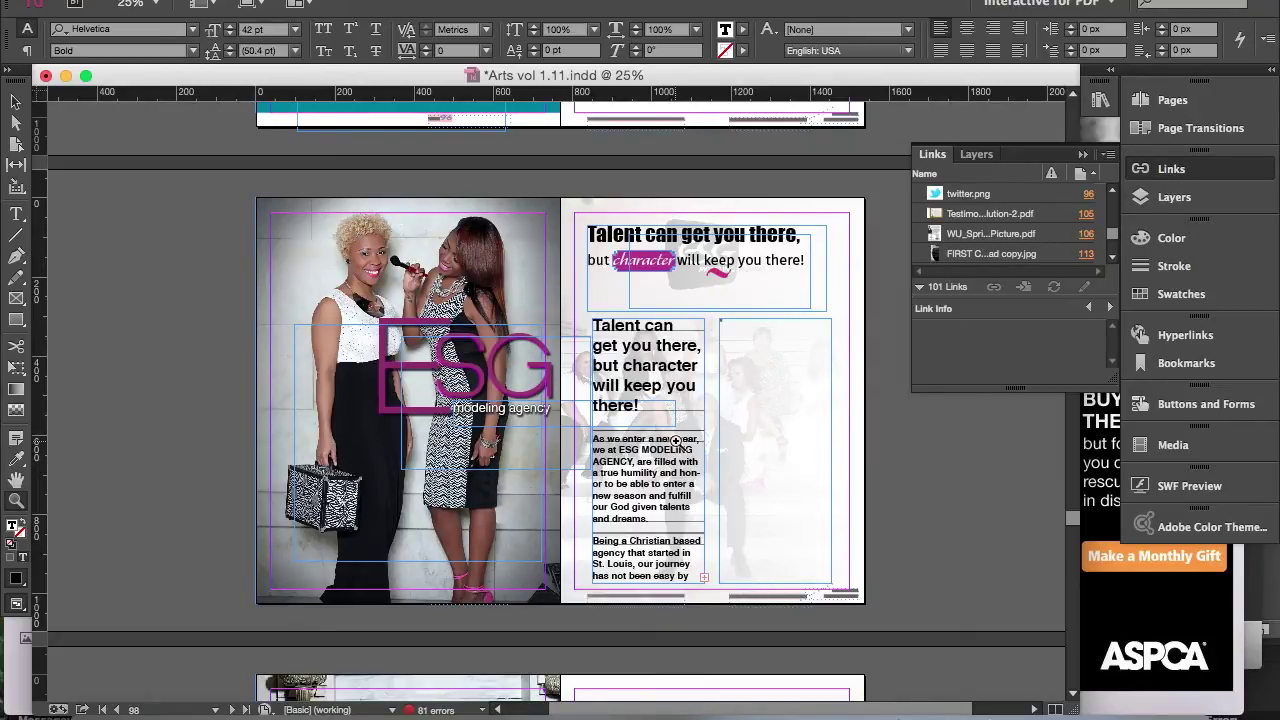
pyautogui.press('super+equal')
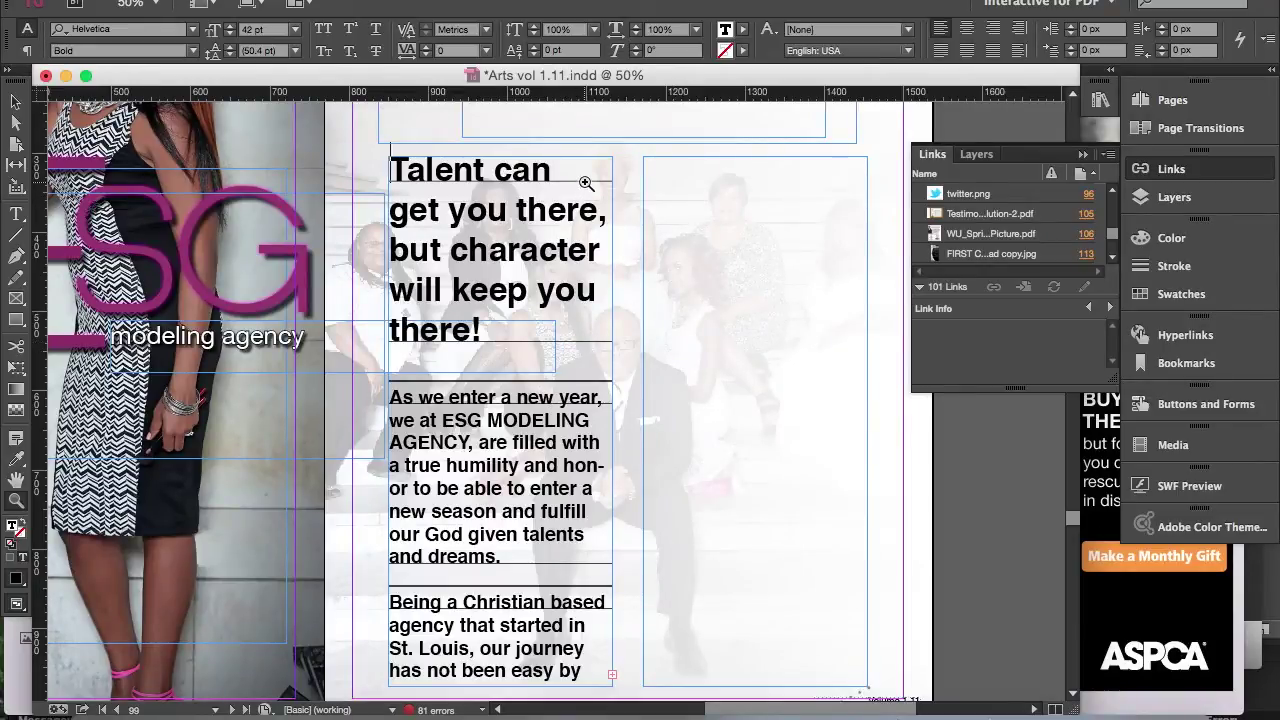
pyautogui.scroll(-3, 546, 405)
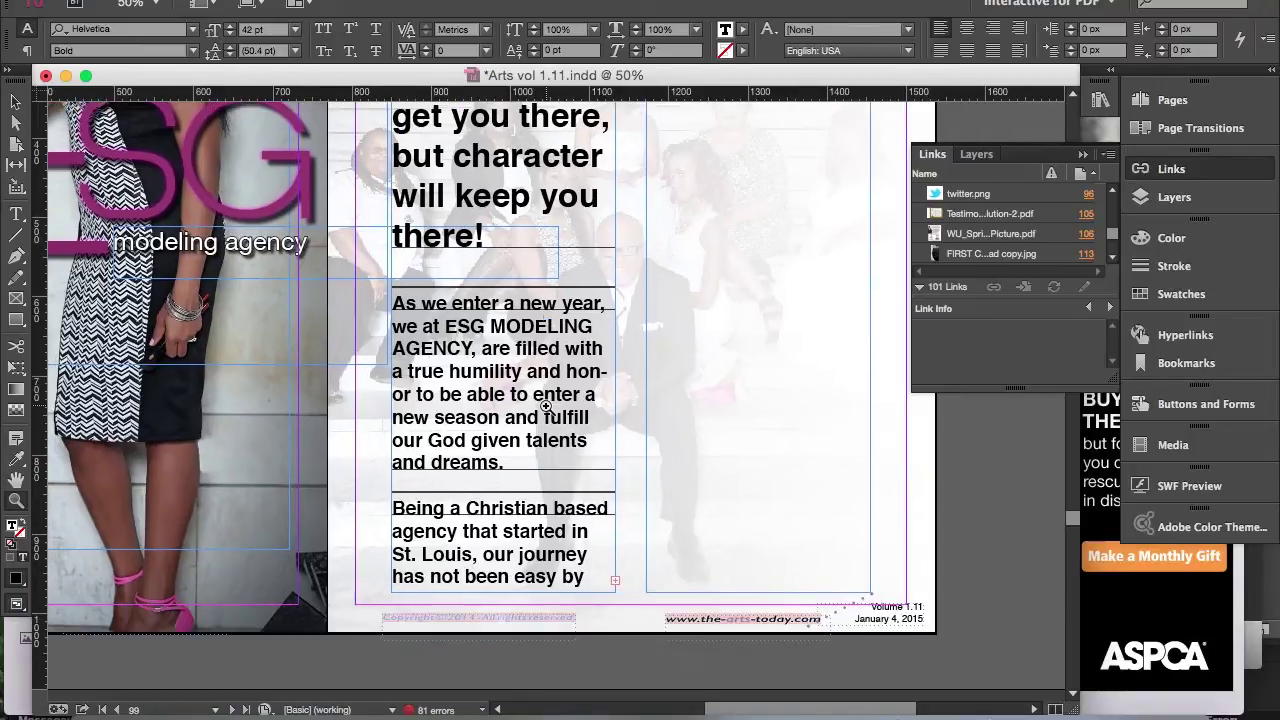
pyautogui.scroll(-5, 546, 405)
pyautogui.scroll(3, 533, 460)
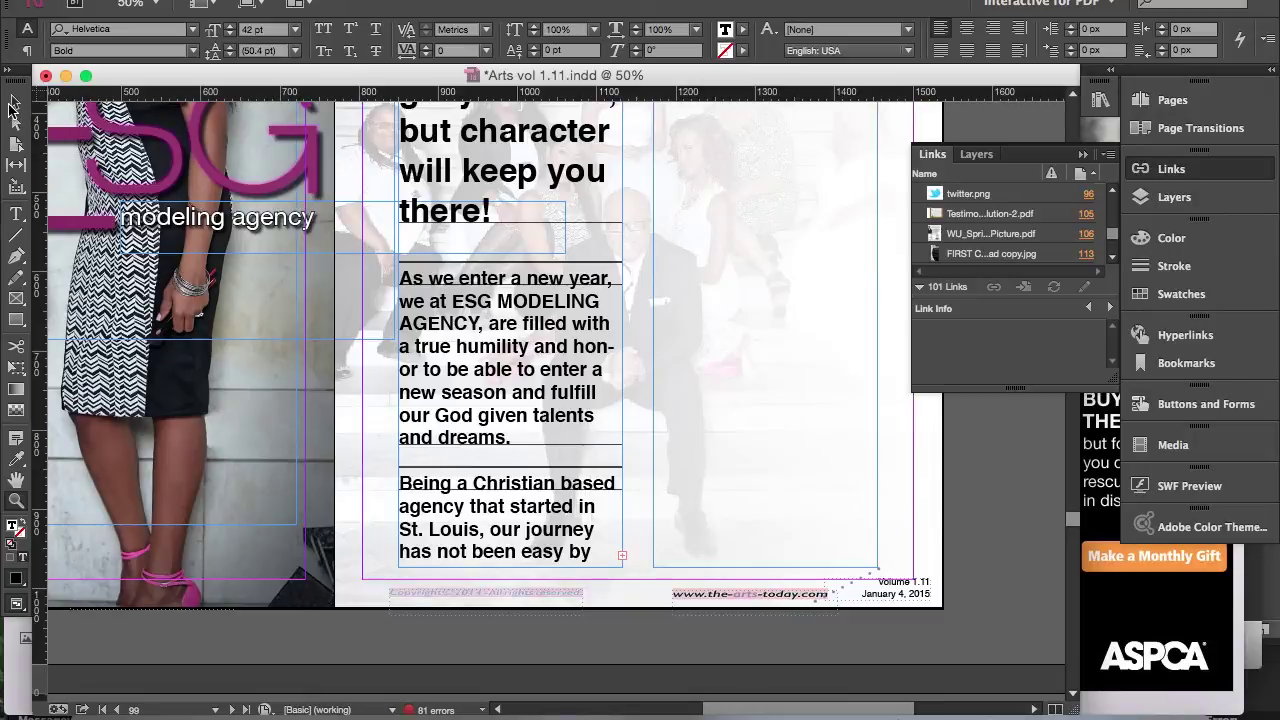
pyautogui.click(12, 104)
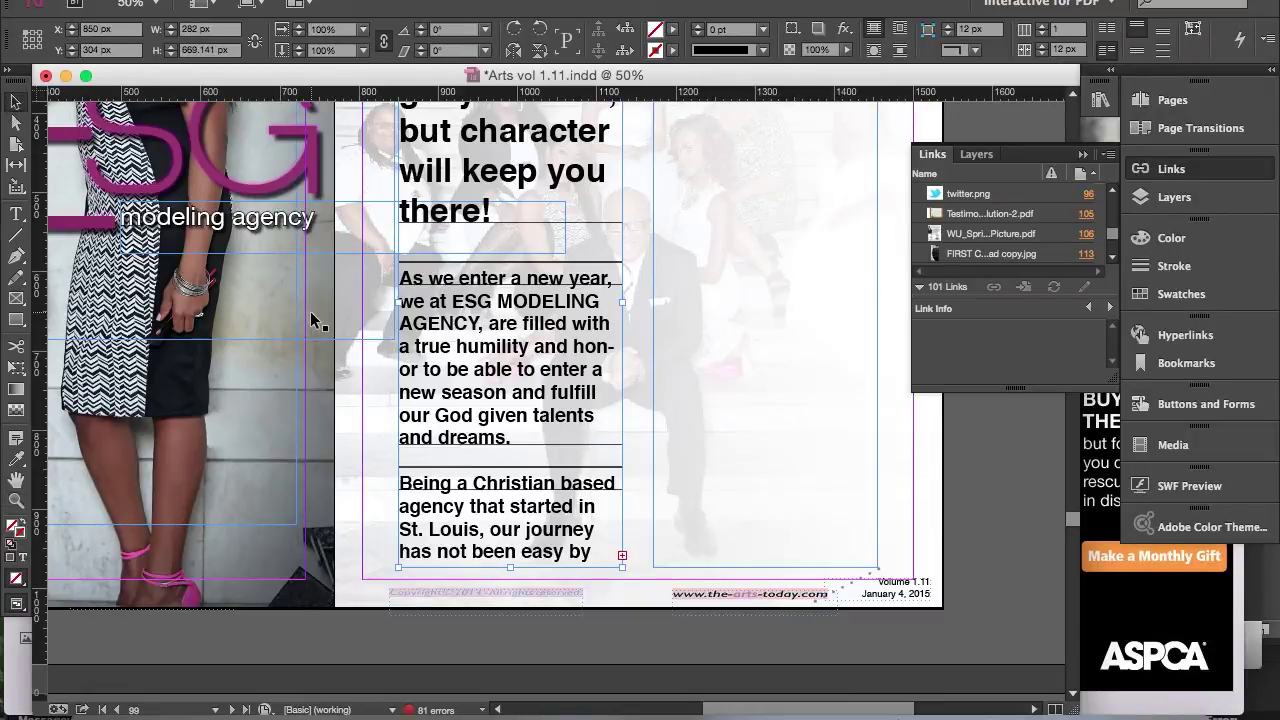
# Remove the extra breaks and headline words before 'As we enter', adding empty paragraphs above.
pyautogui.doubleClick(511, 438)
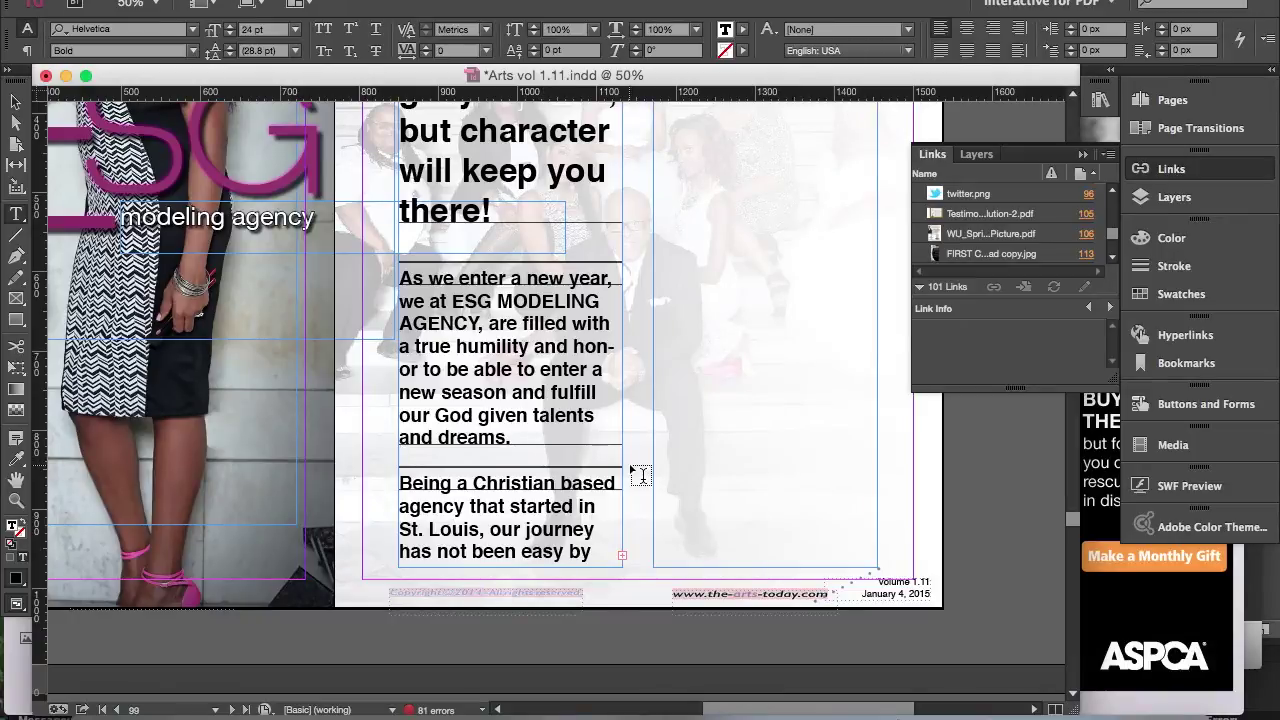
pyautogui.press('BackSpace')
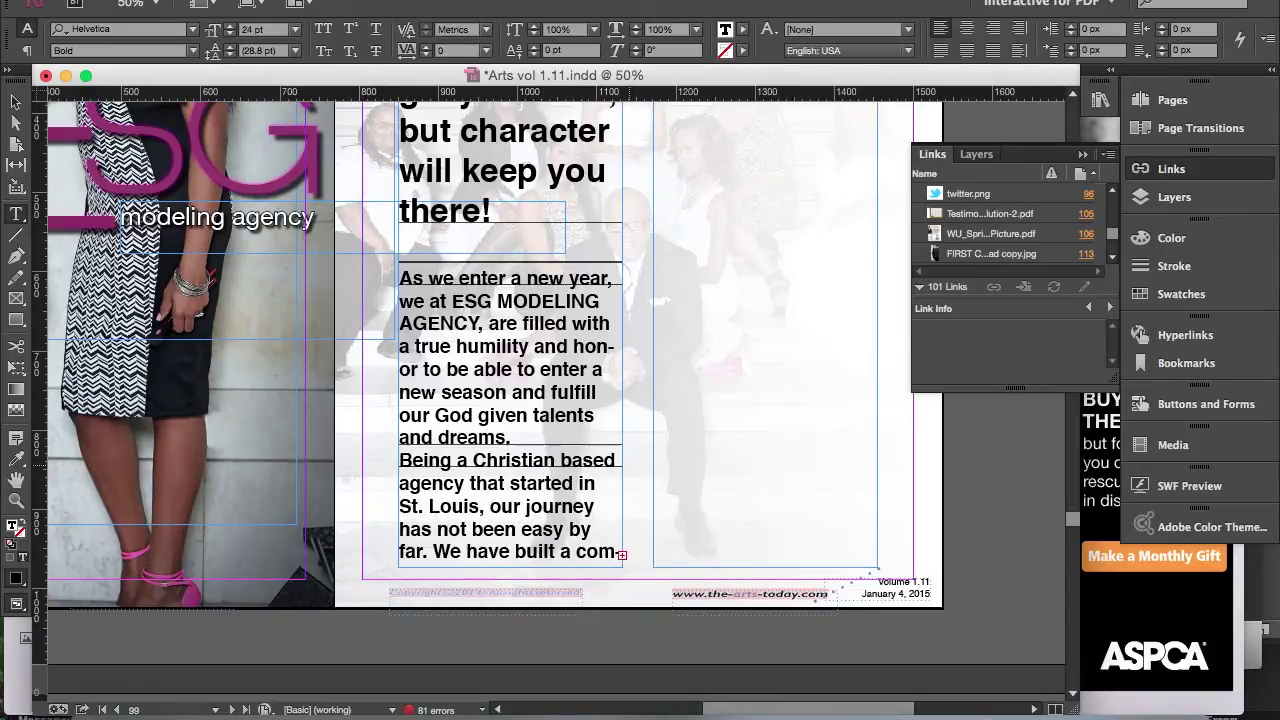
pyautogui.press('Delete')
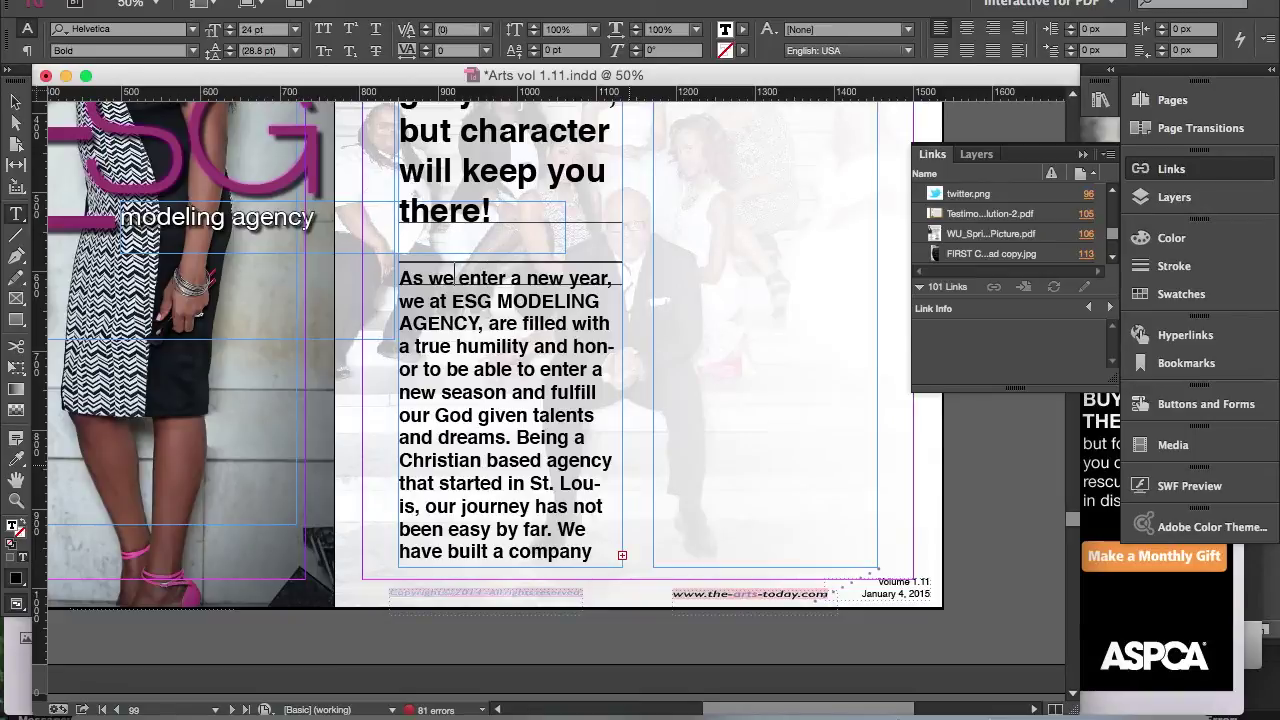
pyautogui.click(400, 277)
pyautogui.press('BackSpace')
pyautogui.press('BackSpace')
pyautogui.press('BackSpace')
pyautogui.press('BackSpace')
pyautogui.press('BackSpace')
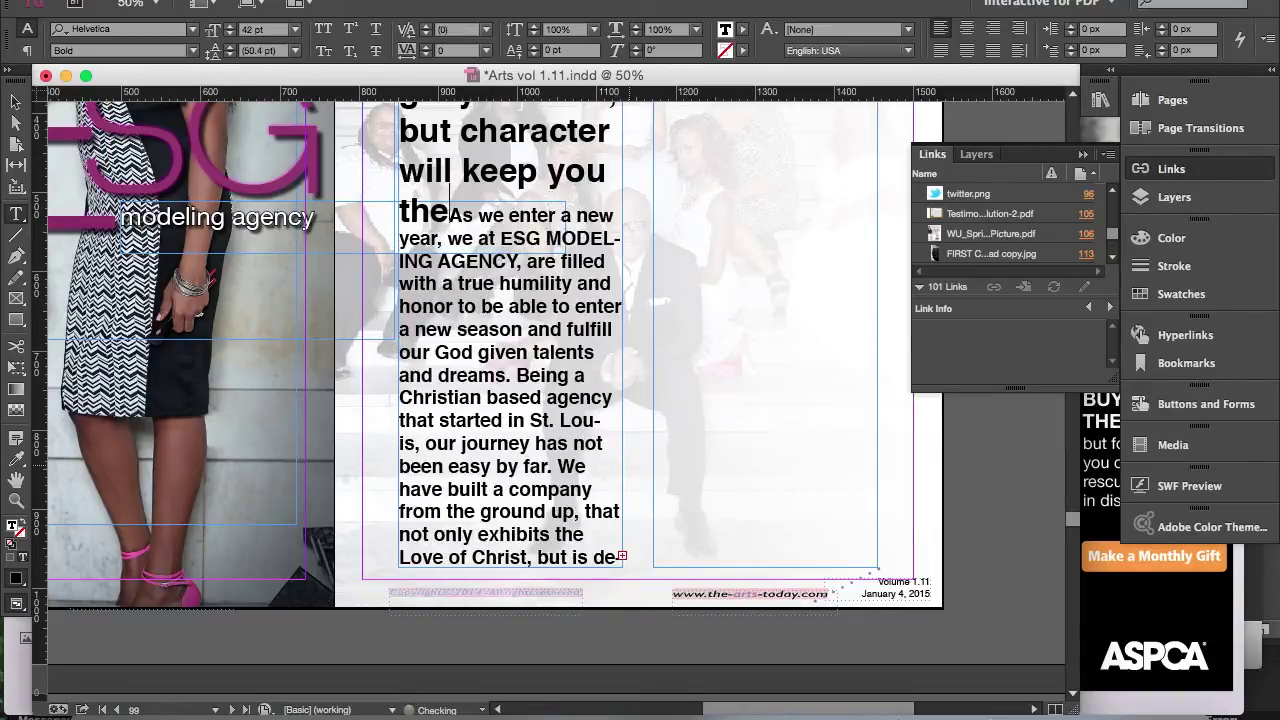
pyautogui.press('BackSpace')
pyautogui.press('BackSpace')
pyautogui.press('BackSpace')
pyautogui.press('BackSpace')
pyautogui.press('BackSpace')
pyautogui.press('BackSpace')
pyautogui.press('BackSpace')
pyautogui.press('BackSpace')
pyautogui.press('BackSpace')
pyautogui.press('BackSpace')
pyautogui.press('BackSpace')
pyautogui.press('BackSpace')
pyautogui.press('BackSpace')
pyautogui.press('BackSpace')
pyautogui.press('BackSpace')
pyautogui.press('BackSpace')
pyautogui.press('BackSpace')
pyautogui.press('BackSpace')
pyautogui.press('BackSpace')
pyautogui.press('BackSpace')
pyautogui.press('BackSpace')
pyautogui.press('BackSpace')
pyautogui.press('BackSpace')
pyautogui.press('BackSpace')
pyautogui.press('BackSpace')
pyautogui.press('BackSpace')
pyautogui.press('BackSpace')
pyautogui.press('BackSpace')
pyautogui.press('BackSpace')
pyautogui.press('BackSpace')
pyautogui.press('BackSpace')
pyautogui.press('BackSpace')
pyautogui.press('BackSpace')
pyautogui.press('BackSpace')
pyautogui.press('BackSpace')
pyautogui.press('BackSpace')
pyautogui.press('BackSpace')
pyautogui.press('BackSpace')
pyautogui.press('BackSpace')
pyautogui.press('BackSpace')
pyautogui.press('BackSpace')
pyautogui.press('BackSpace')
pyautogui.press('BackSpace')
pyautogui.press('BackSpace')
pyautogui.press('BackSpace')
pyautogui.press('BackSpace')
pyautogui.press('BackSpace')
pyautogui.press('BackSpace')
pyautogui.press('BackSpace')
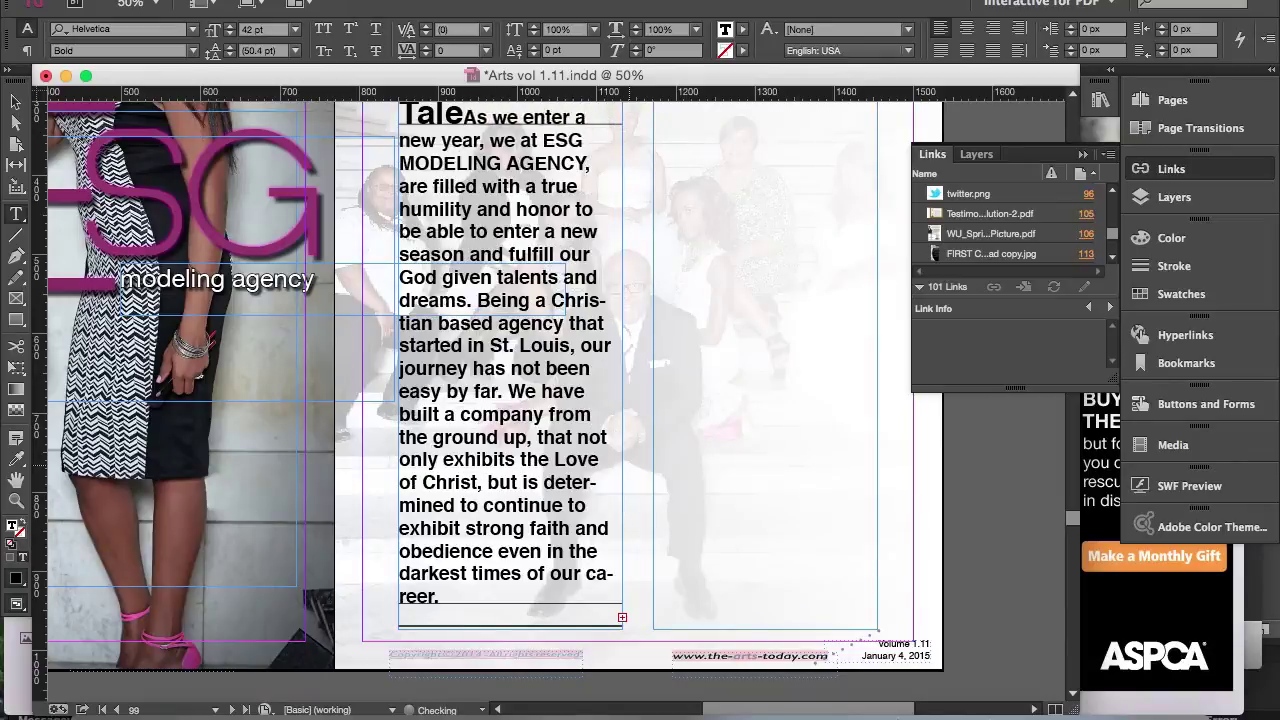
pyautogui.press('BackSpace')
pyautogui.press('BackSpace')
pyautogui.press('BackSpace')
pyautogui.press('BackSpace')
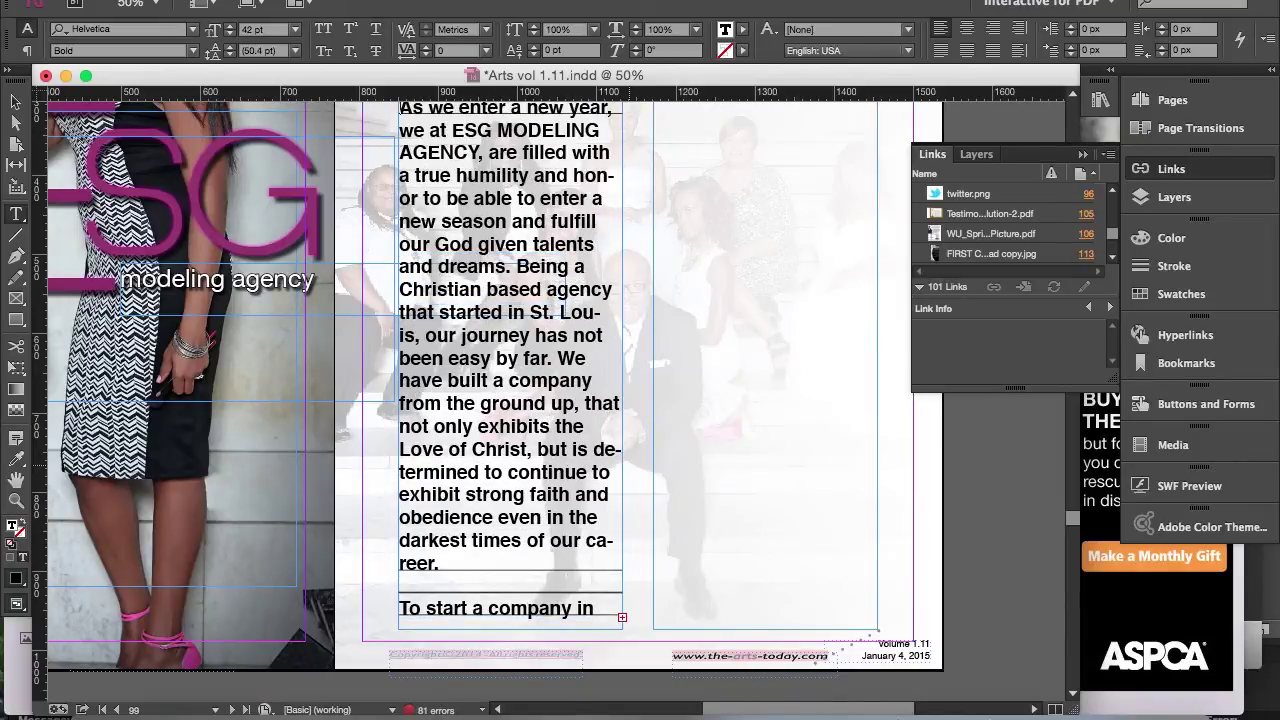
pyautogui.press('Return')
pyautogui.press('Return')
pyautogui.press('Return')
pyautogui.press('Return')
pyautogui.press('Return')
pyautogui.press('Return')
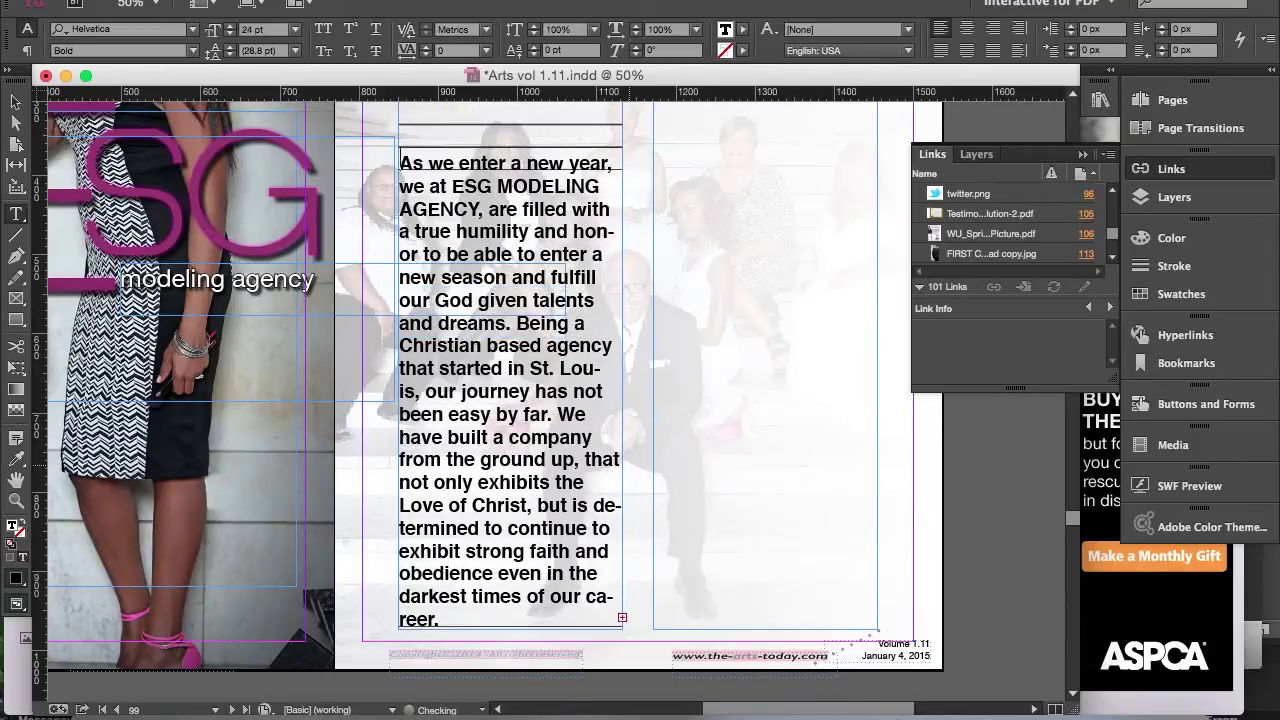
pyautogui.press('Return')
pyautogui.press('Return')
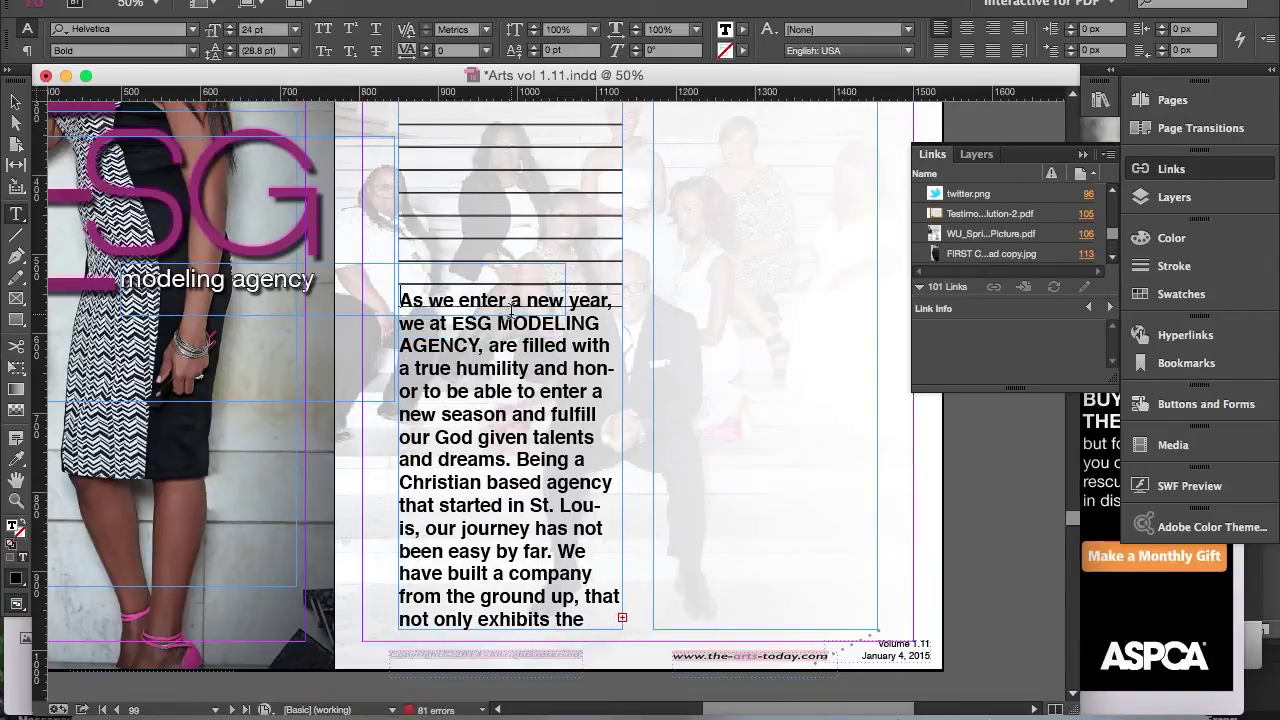
# Select the story text in the column frame so it can be cleared.
pyautogui.scroll(3, 511, 311)
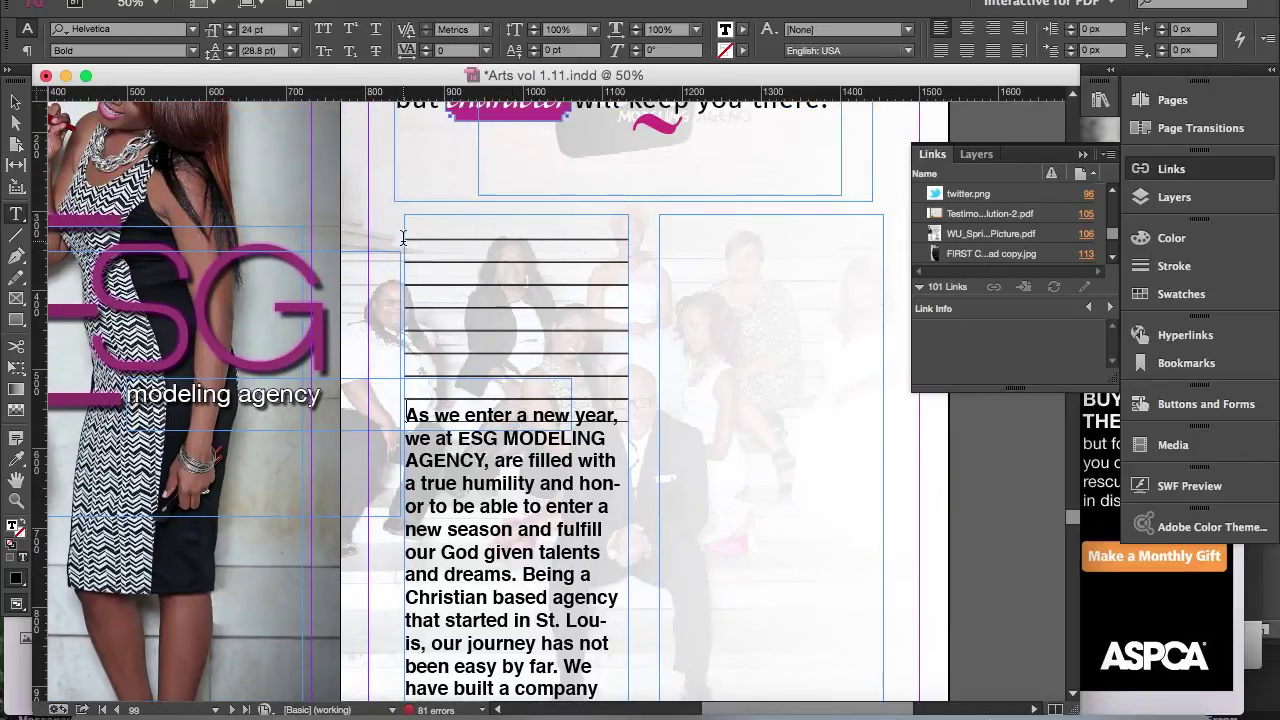
pyautogui.moveTo(404, 240); pyautogui.dragTo(605, 700)
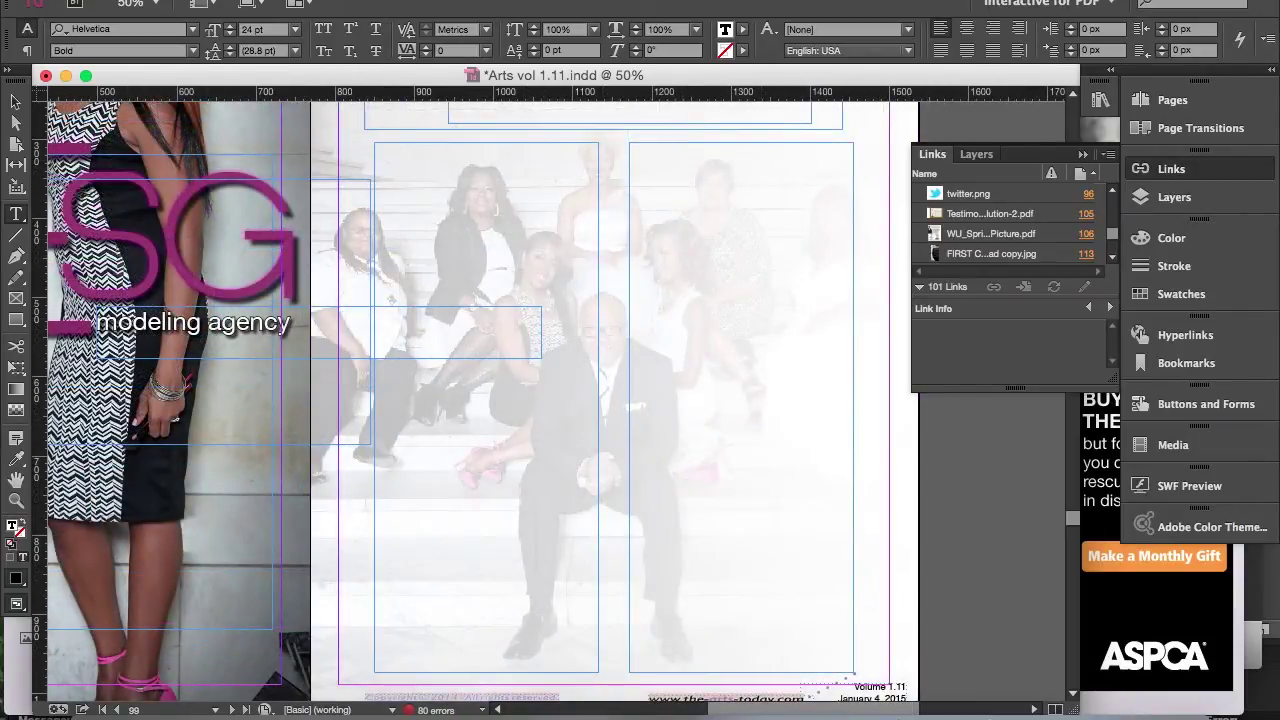
pyautogui.click(142, 0)
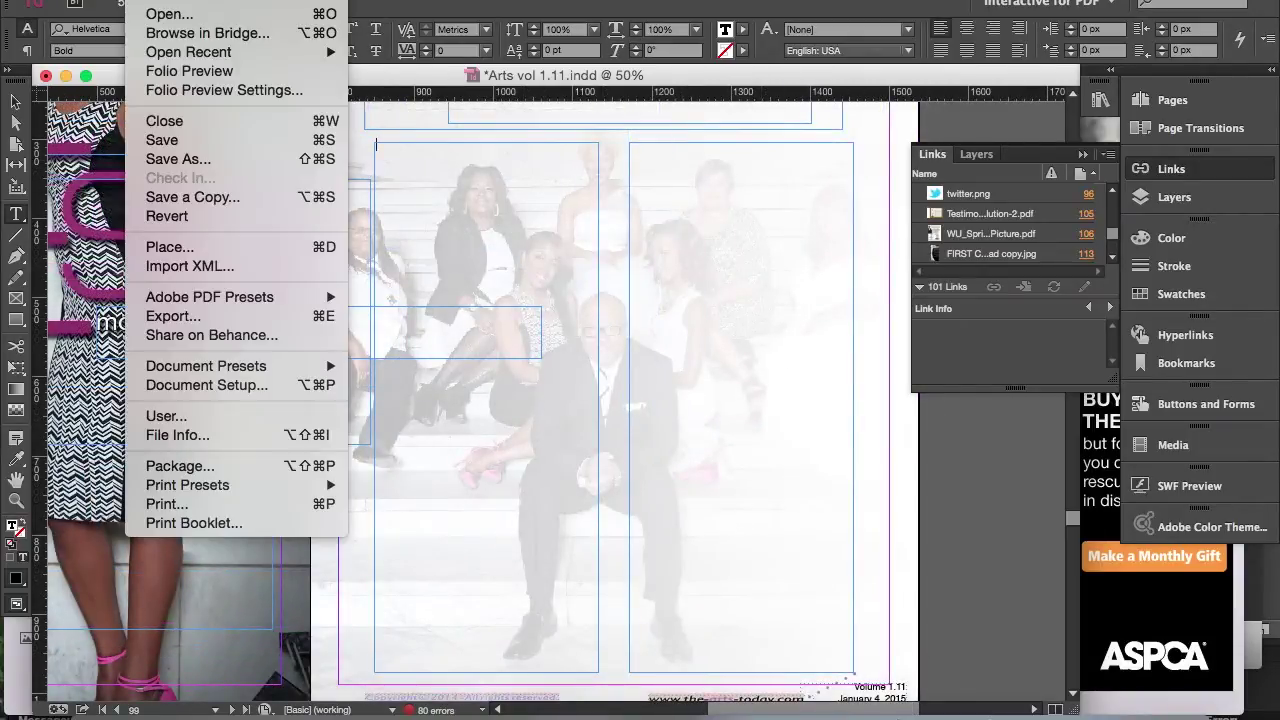
# Re-place 'December 2014 Article Arts today.docx' with Remove Styles and Formatting from Text and Tables.
pyautogui.click(184, 246)
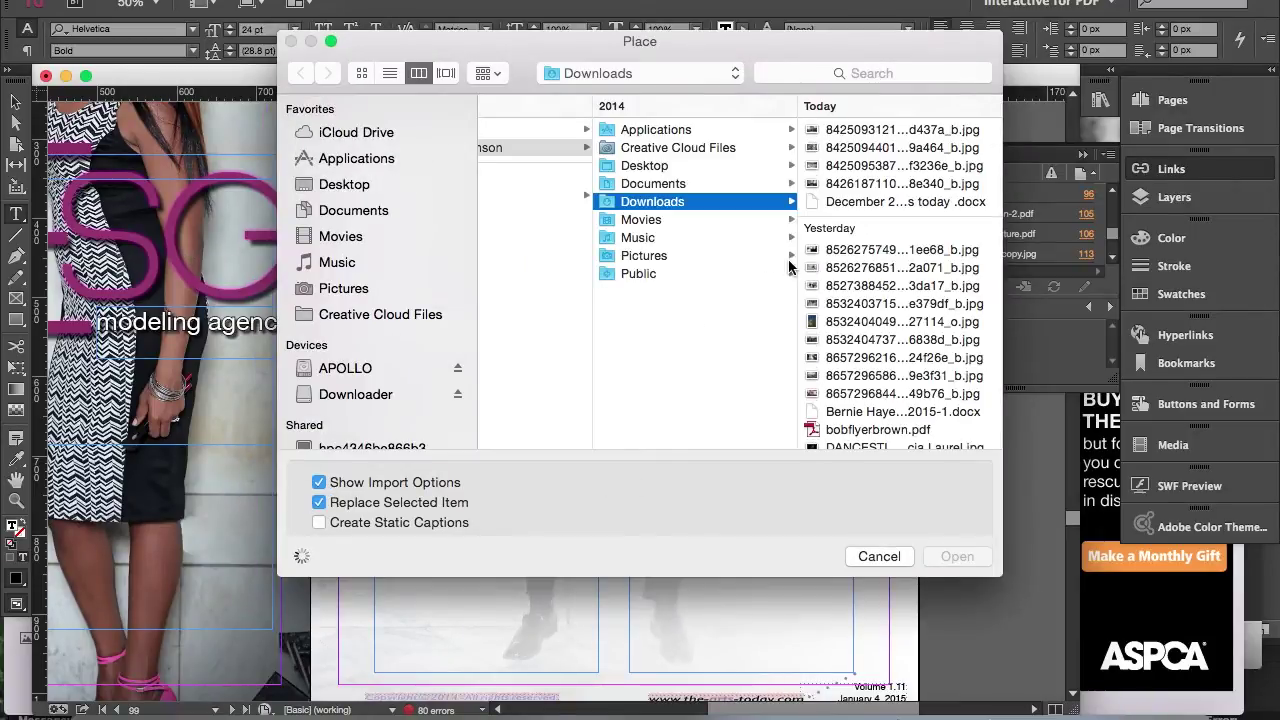
pyautogui.click(856, 202)
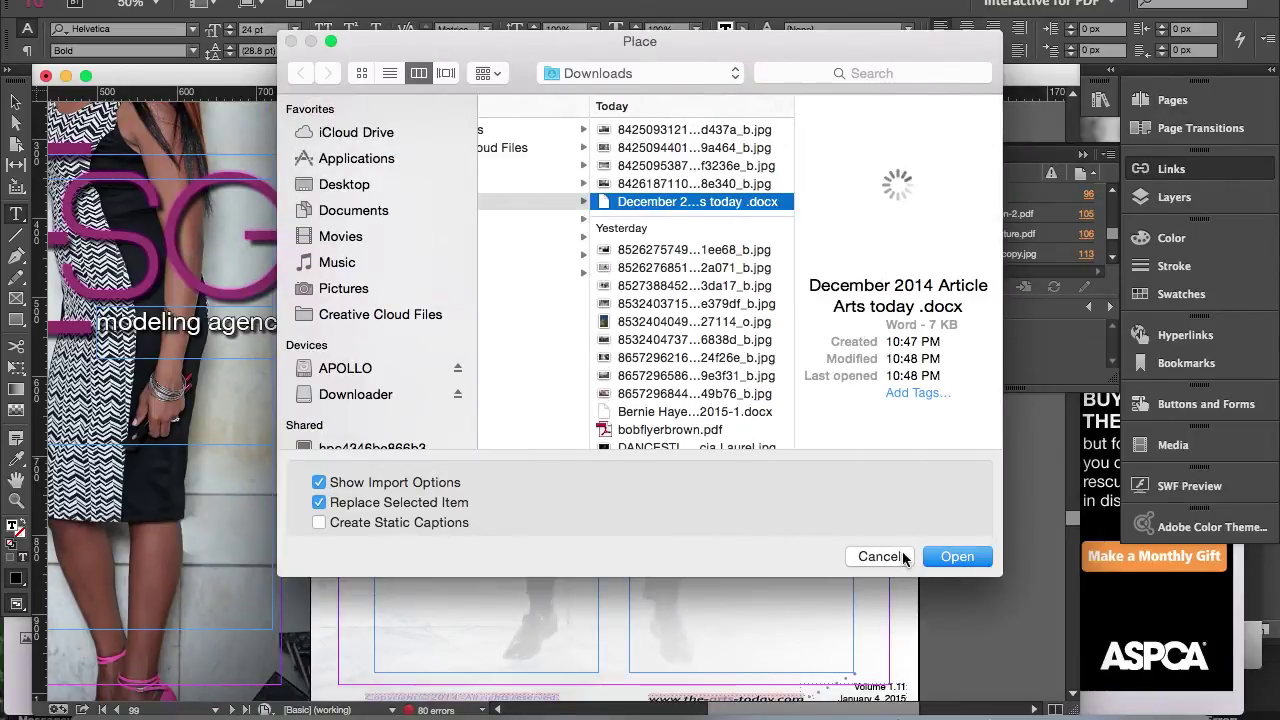
pyautogui.click(951, 557)
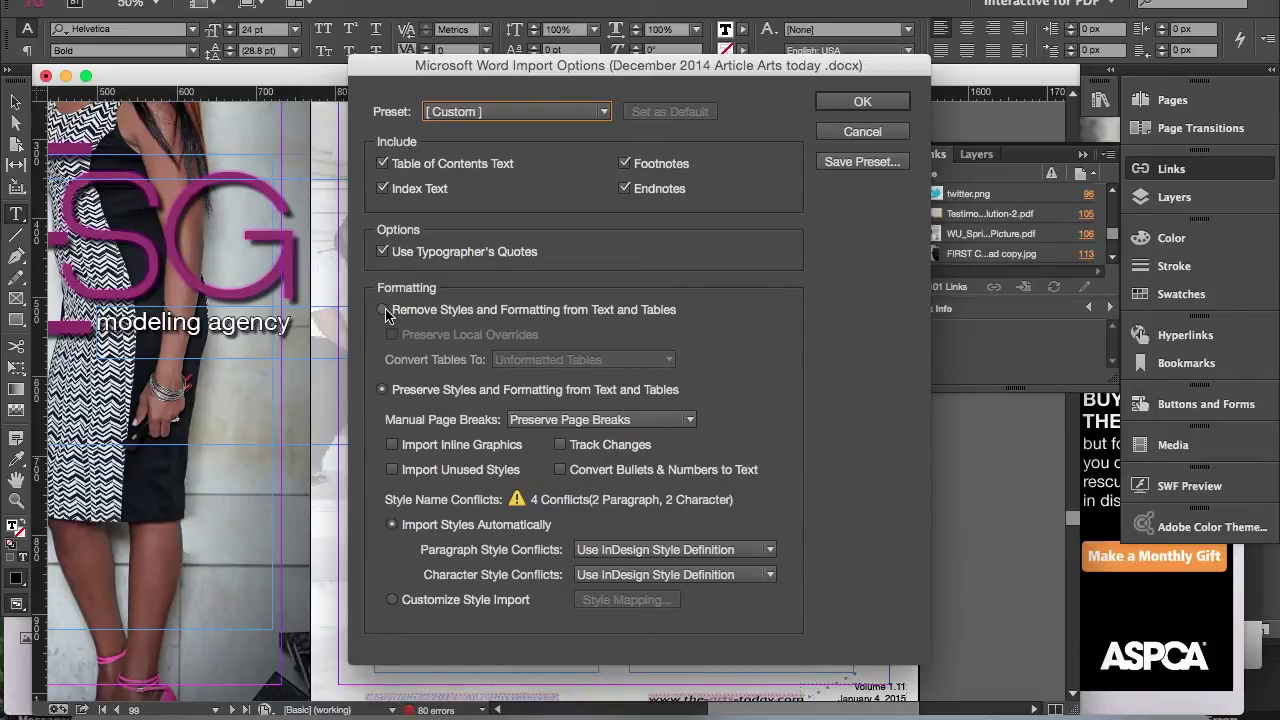
pyautogui.click(385, 312)
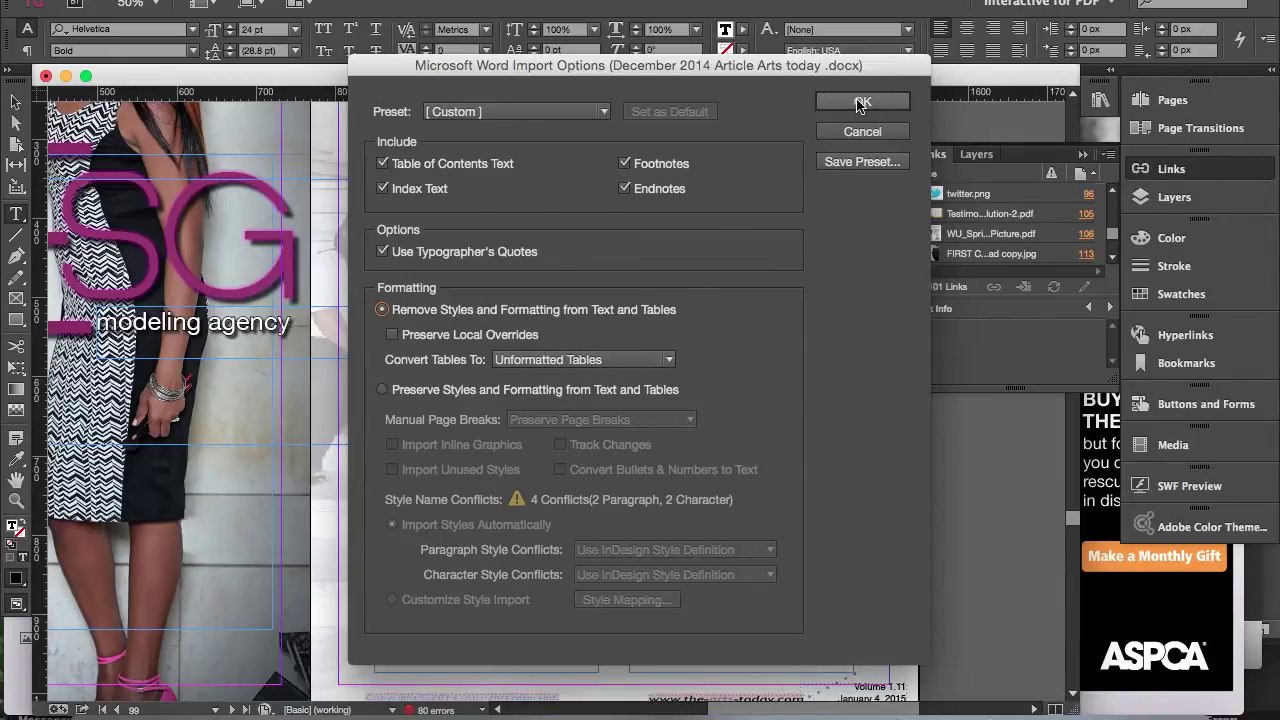
pyautogui.click(858, 104)
# Flow the plain-text article into the left column and delete its repeated headline line.
pyautogui.click(523, 250)
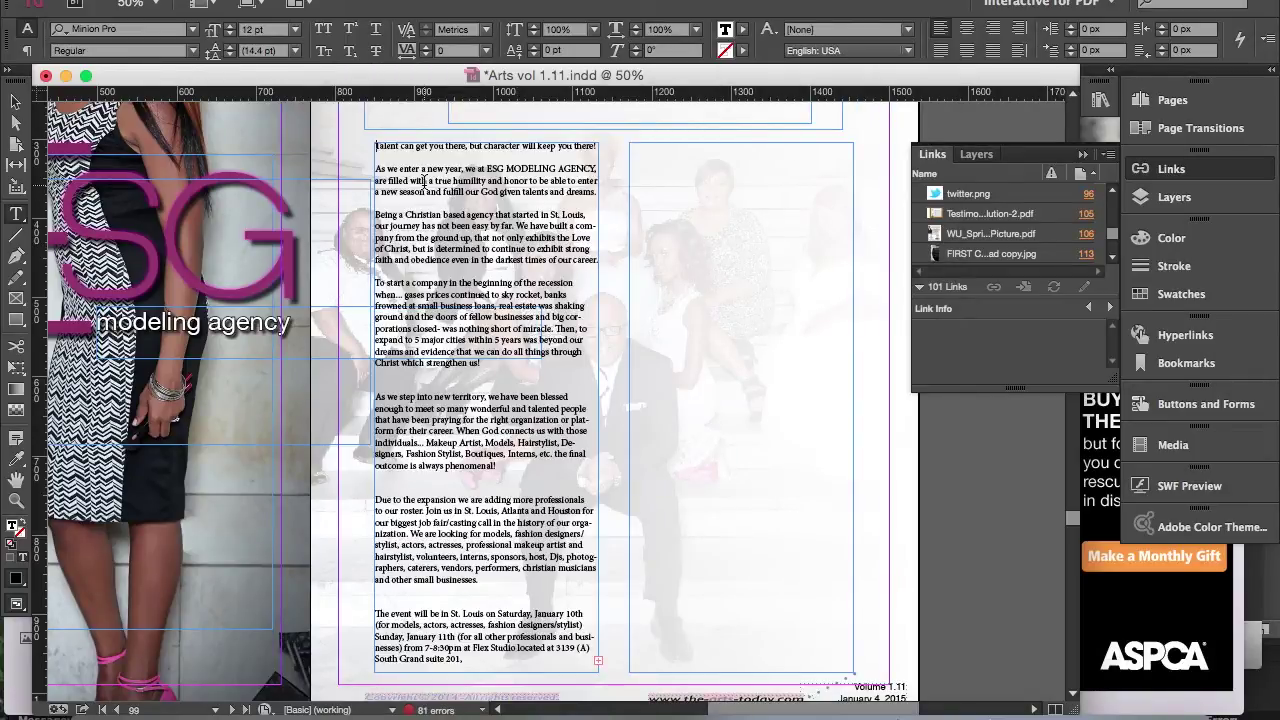
pyautogui.scroll(3, 424, 181)
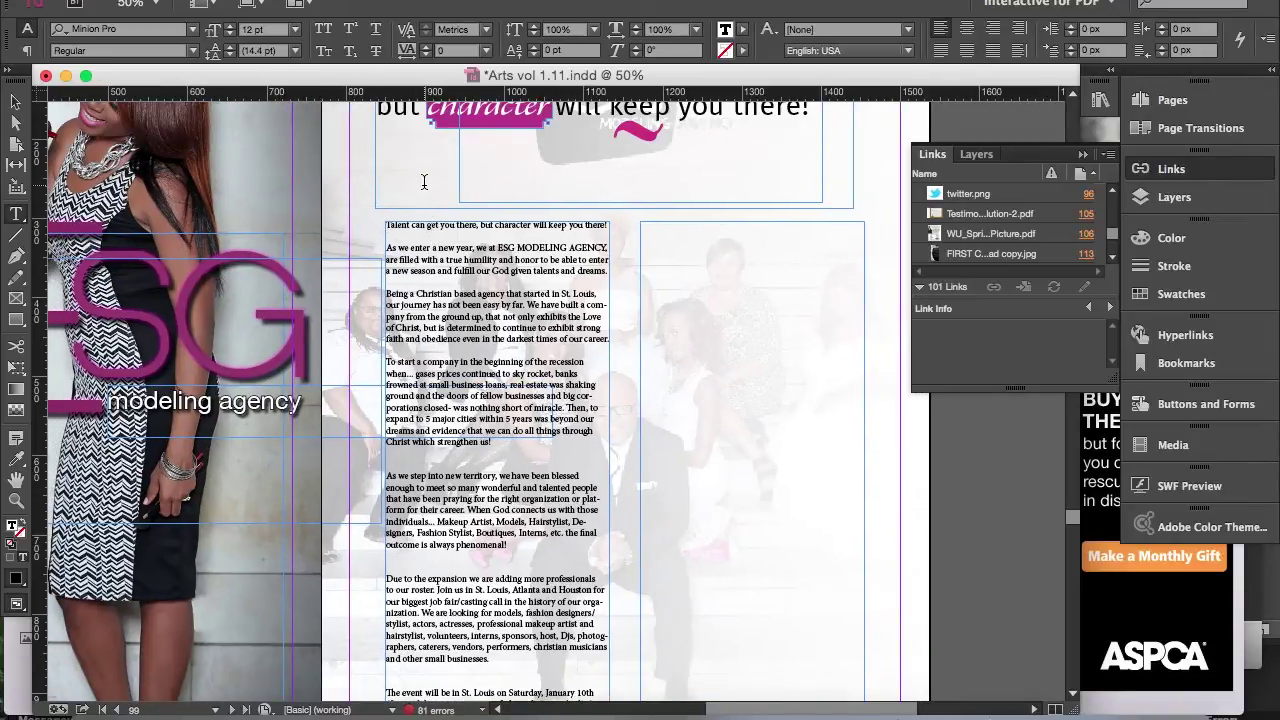
pyautogui.moveTo(608, 224); pyautogui.dragTo(384, 224)
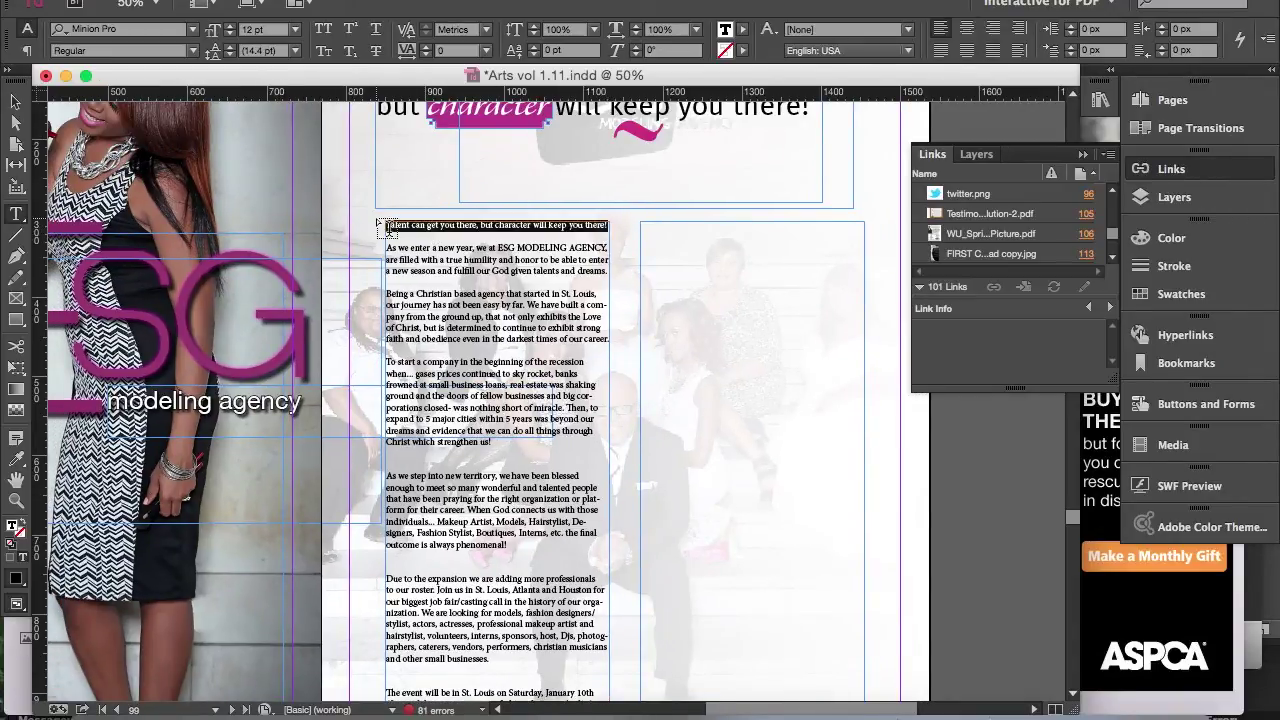
pyautogui.press('BackSpace')
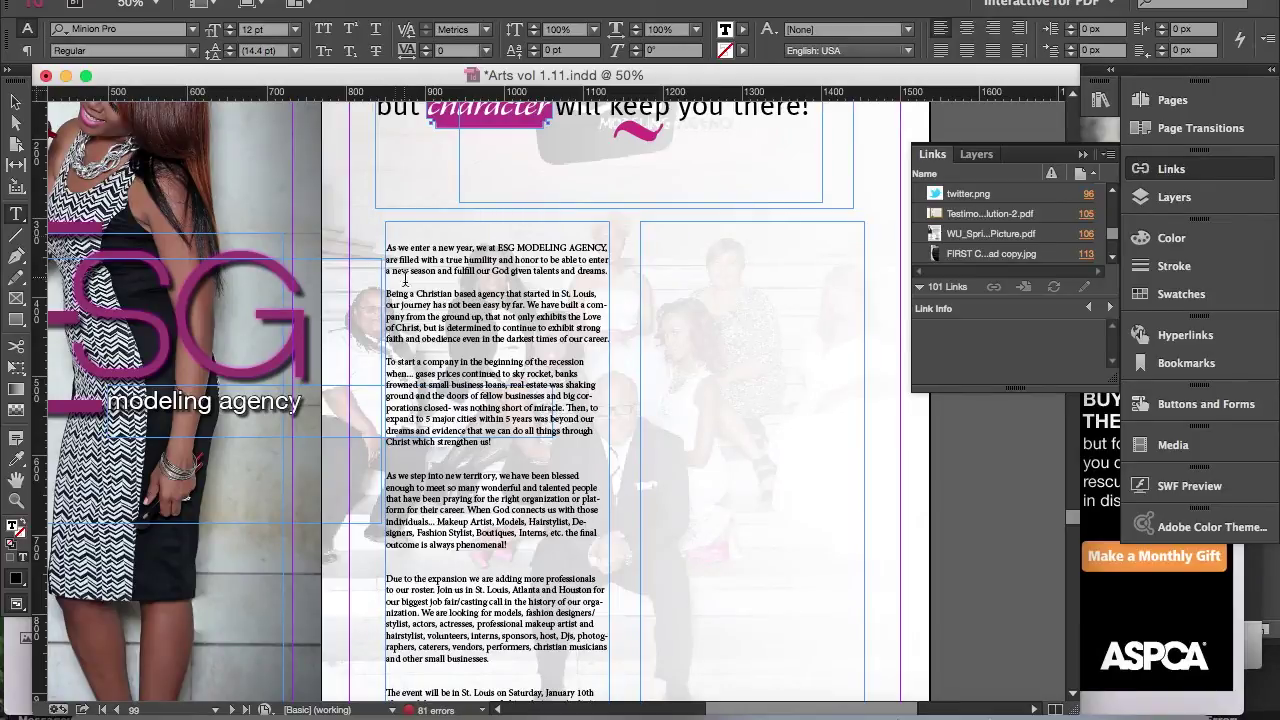
pyautogui.scroll(-2, 478, 398)
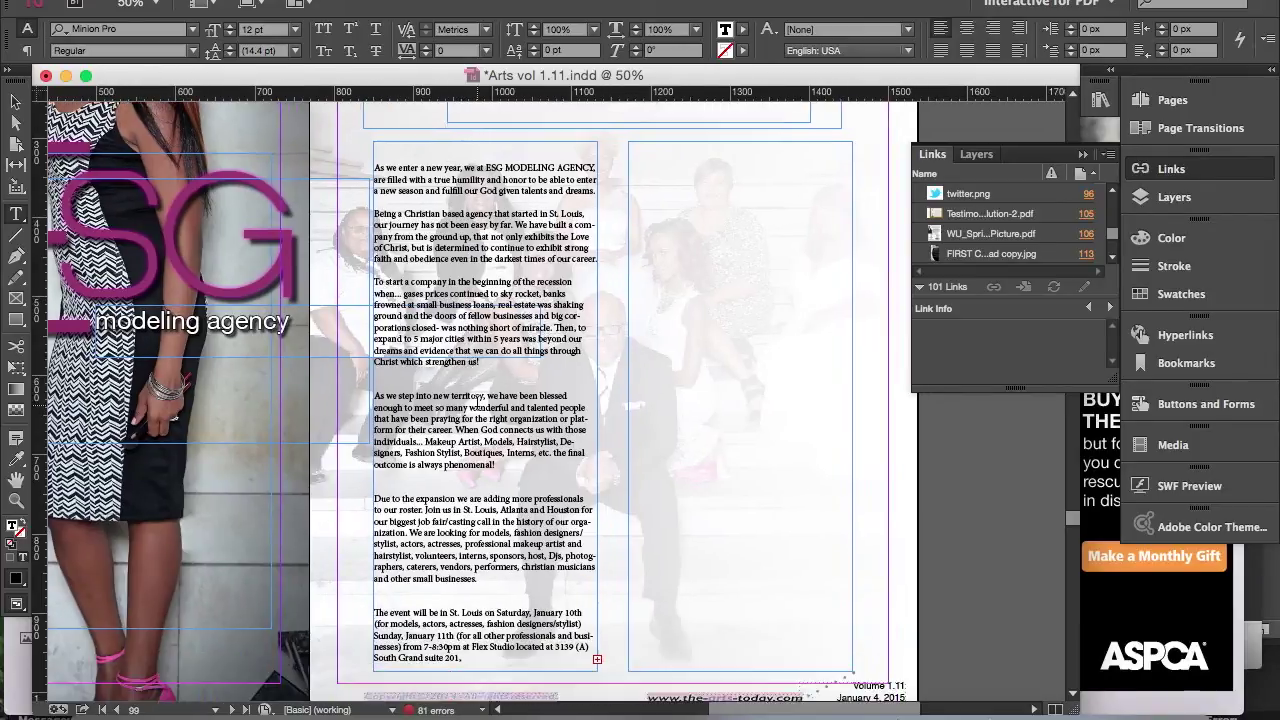
pyautogui.scroll(-1, 478, 398)
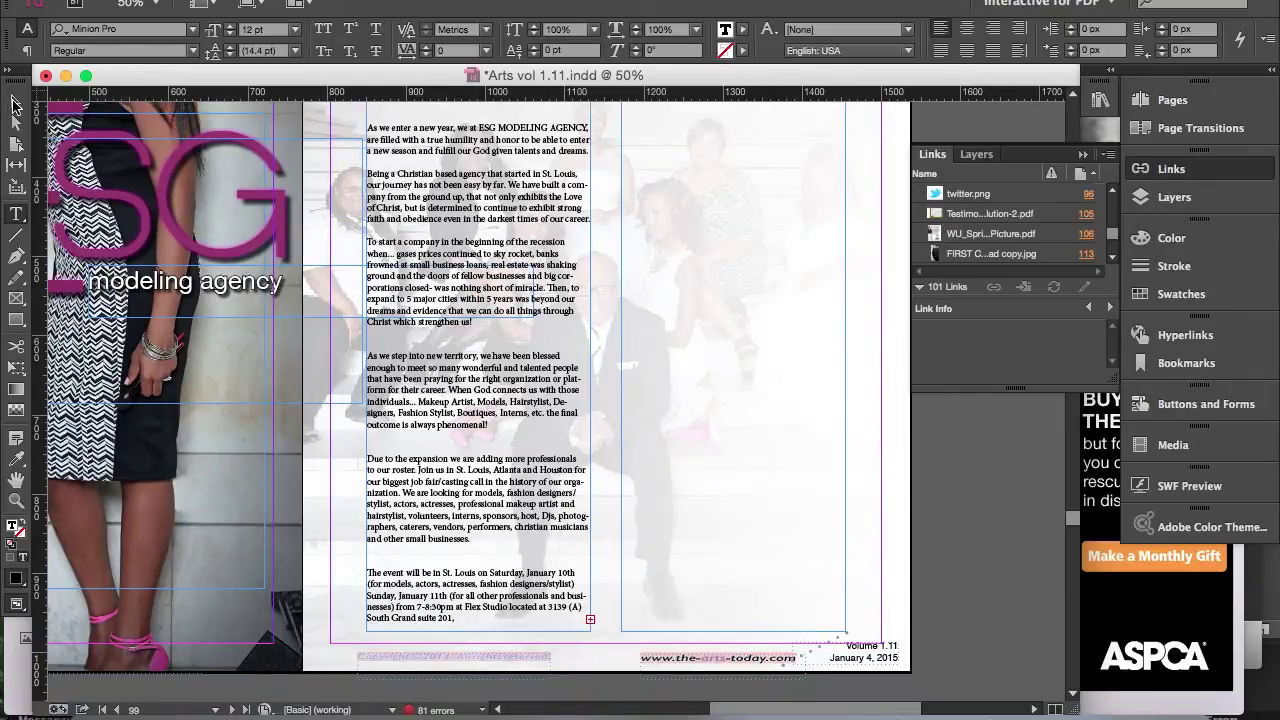
# Thread the left column's overflow text into the right column frame.
pyautogui.click(15, 101)
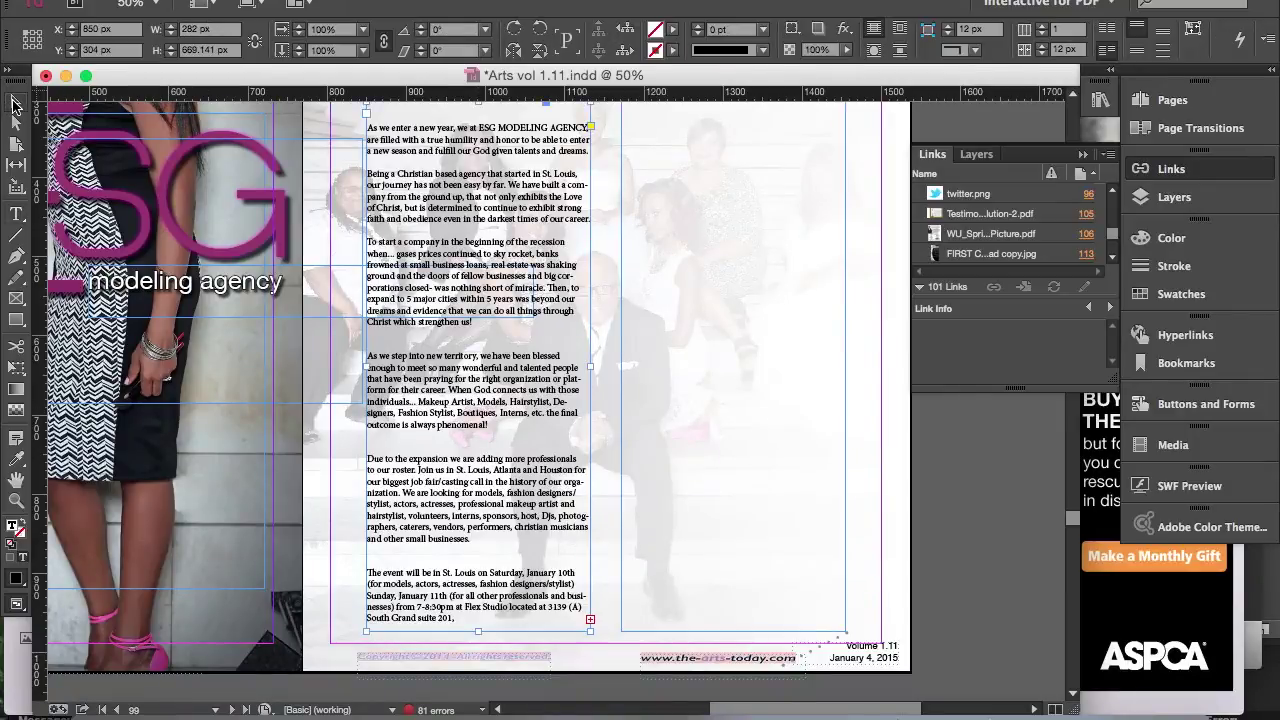
pyautogui.click(590, 622)
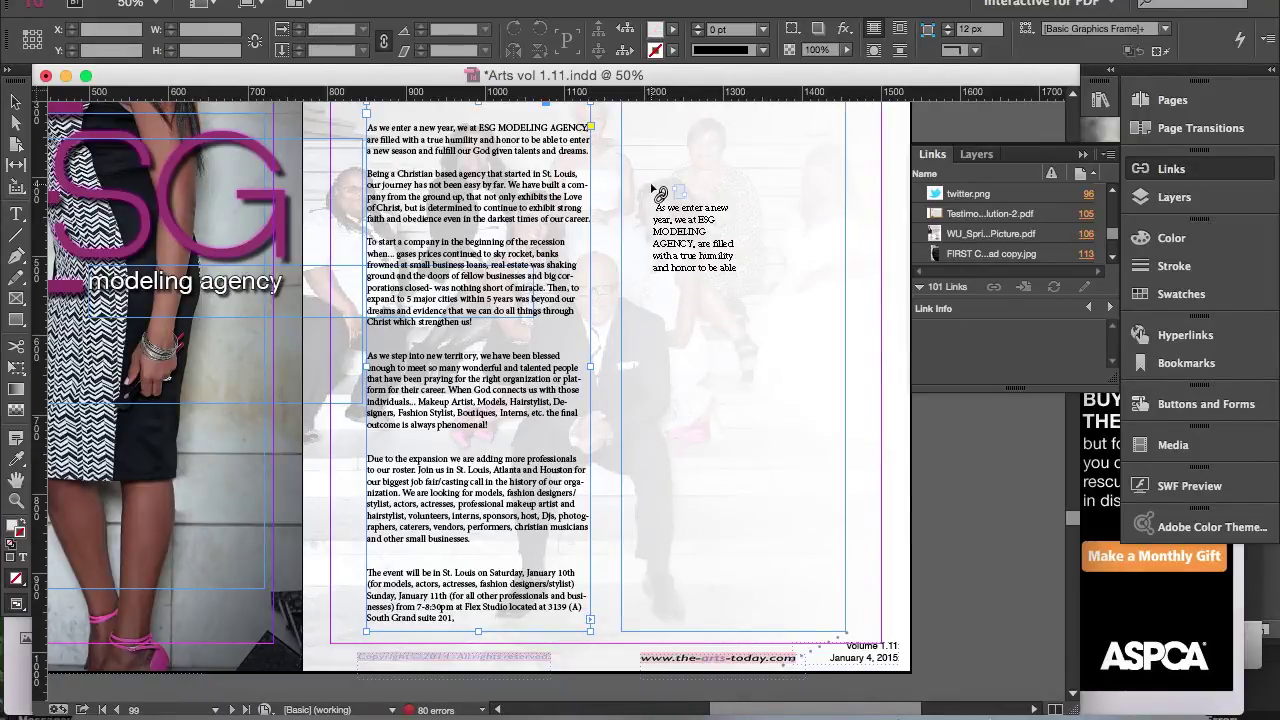
pyautogui.click(656, 190)
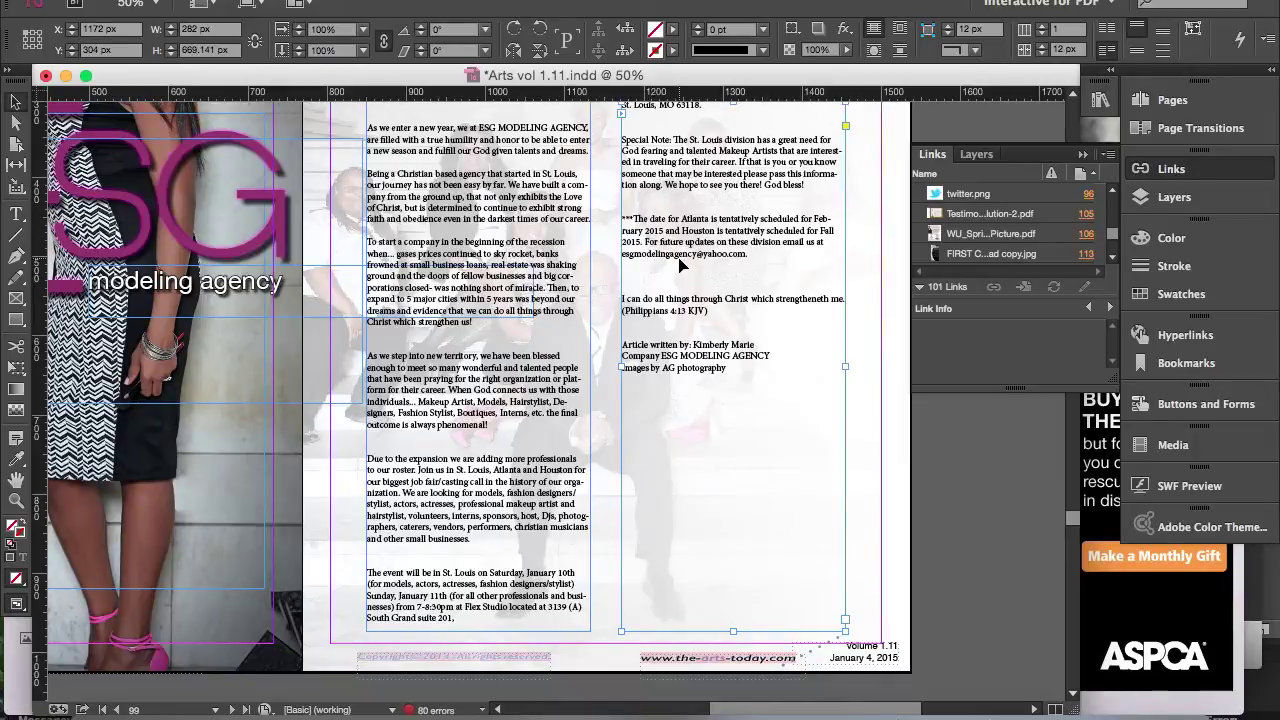
pyautogui.scroll(3, 732, 372)
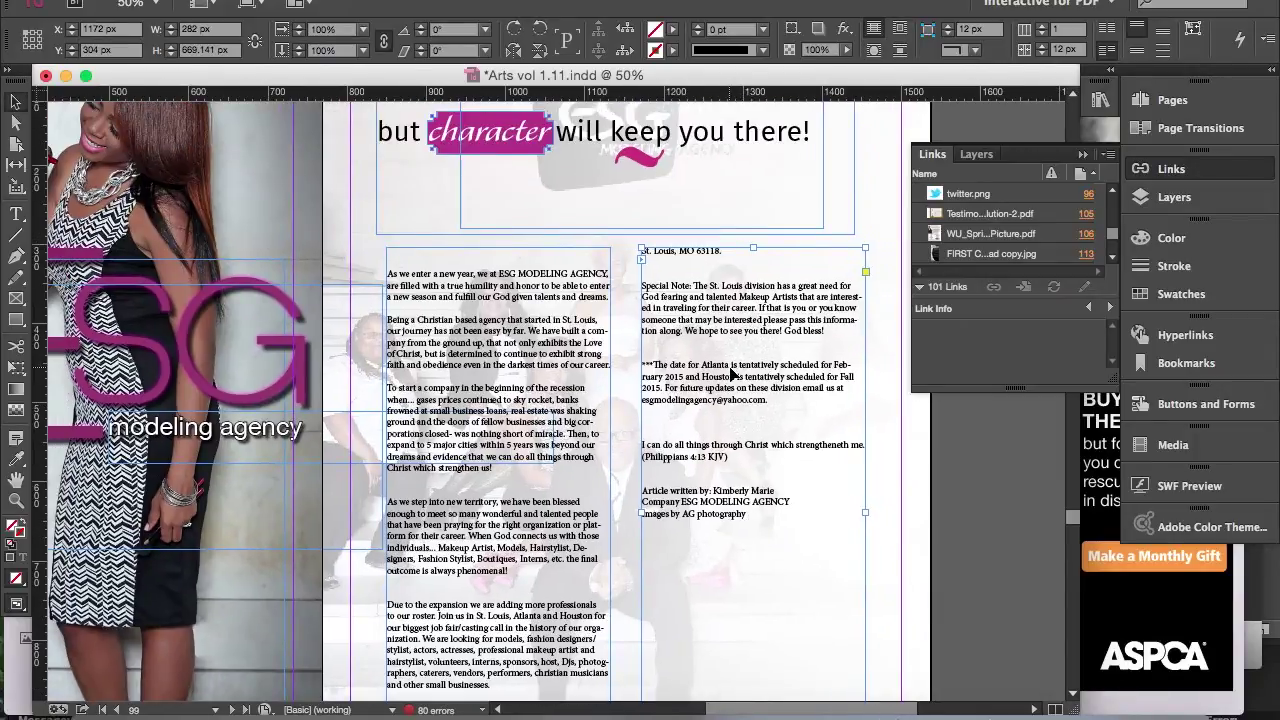
pyautogui.click(403, 279)
pyautogui.doubleClick(523, 314)
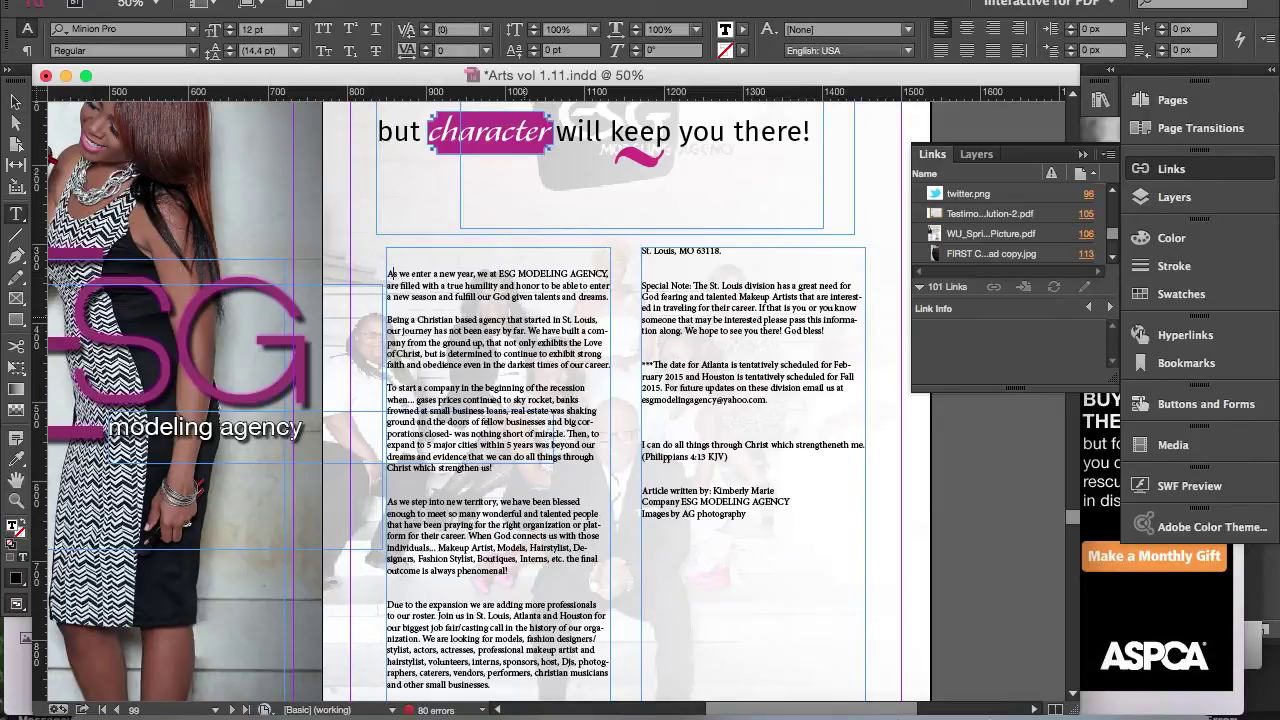
# Delete the blank line above the first paragraph and zoom out to the whole spread.
pyautogui.press('BackSpace')
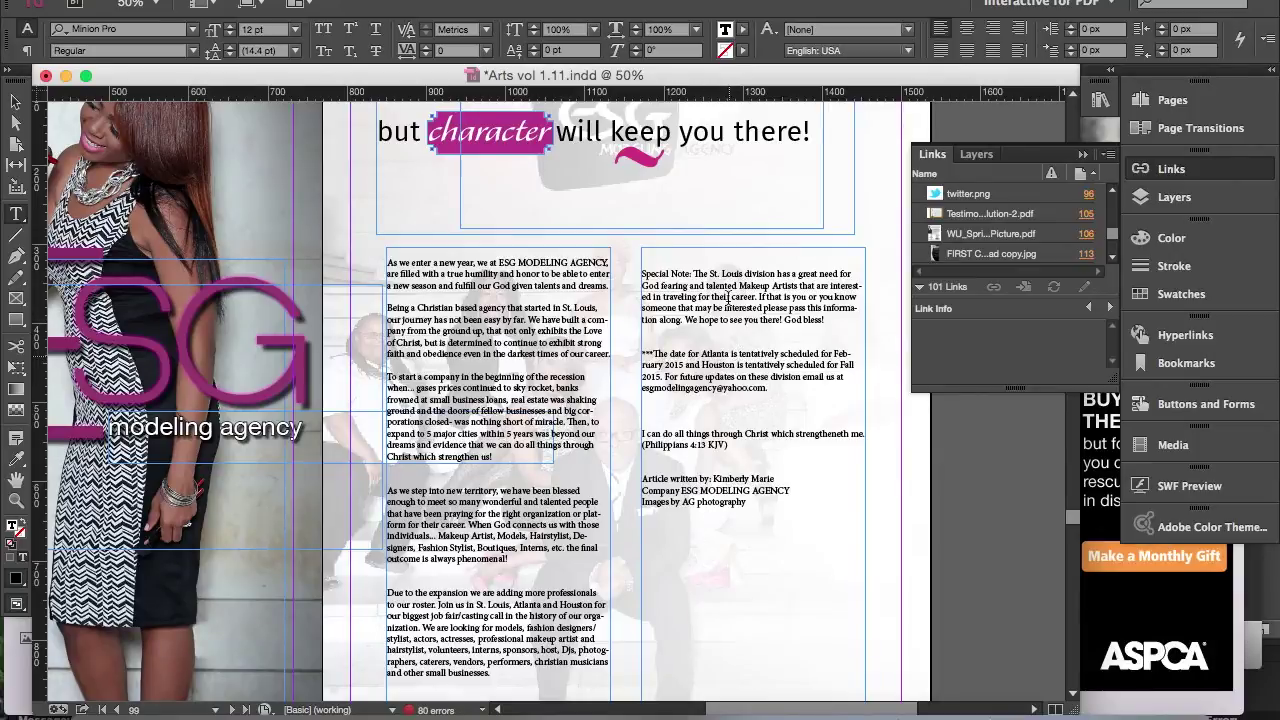
pyautogui.scroll(-2, 663, 545)
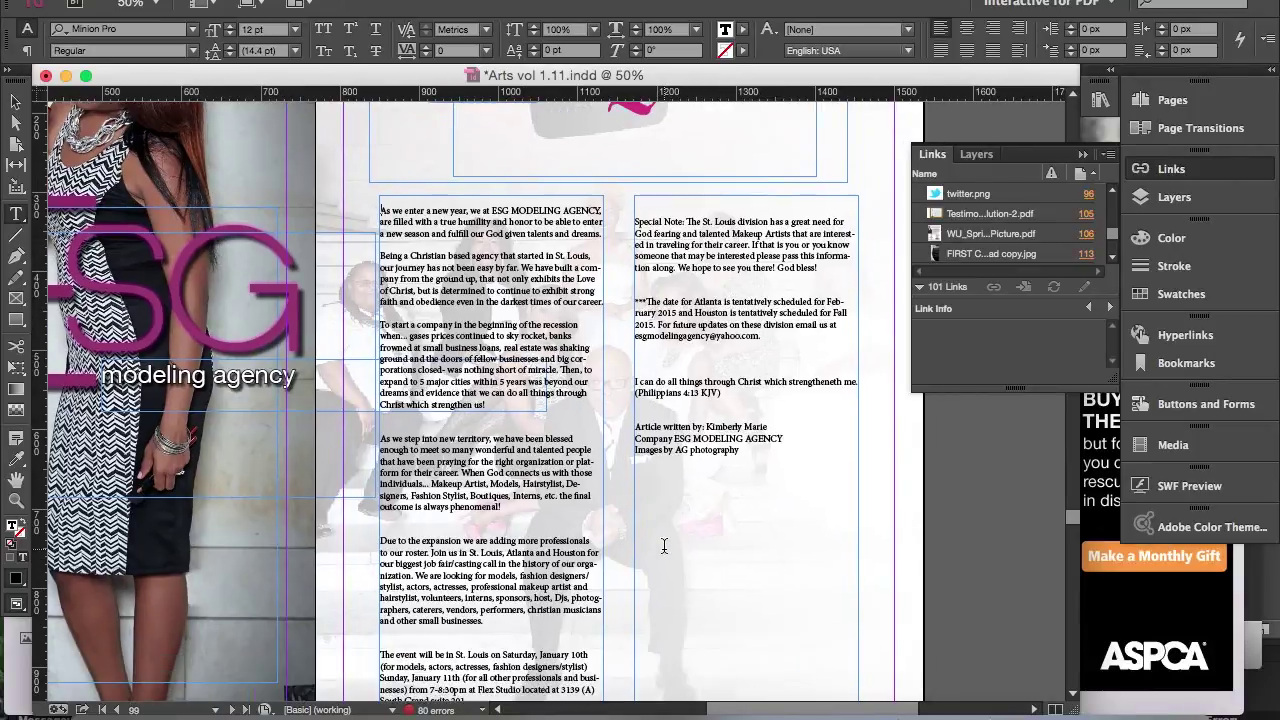
pyautogui.click(17, 500)
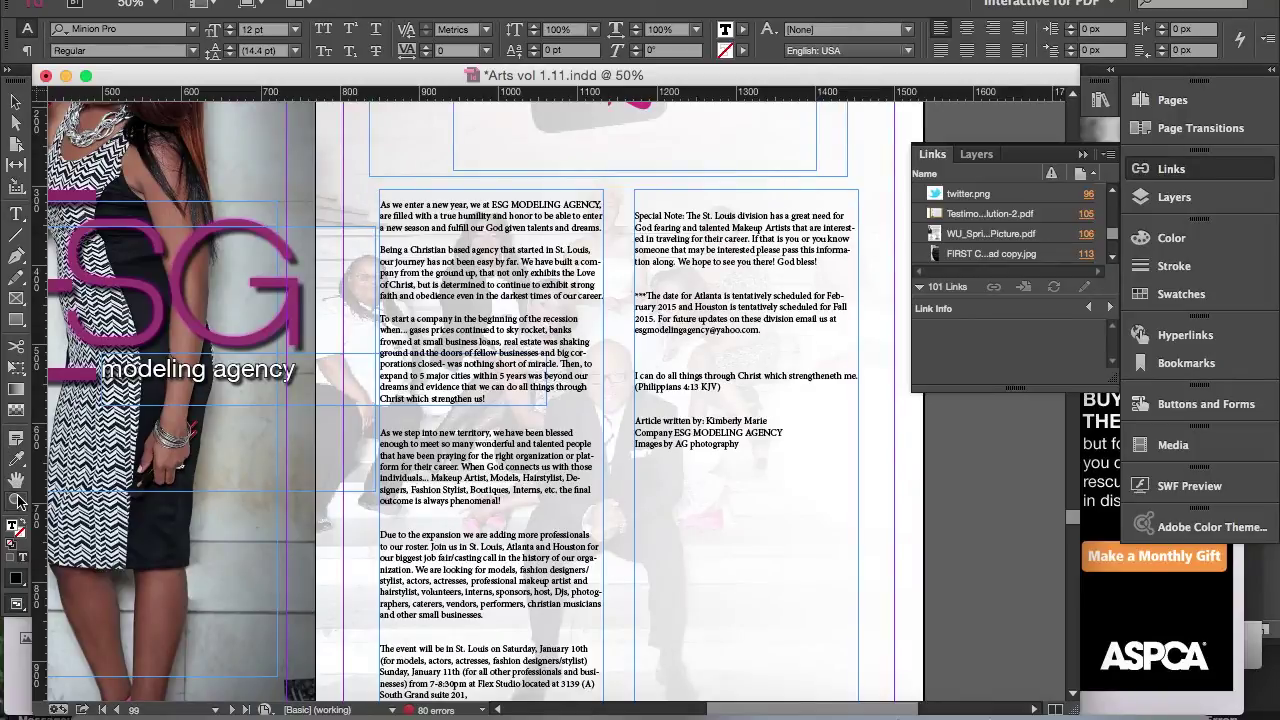
pyautogui.keyDown('alt'); pyautogui.click(531, 441); pyautogui.keyUp('alt')
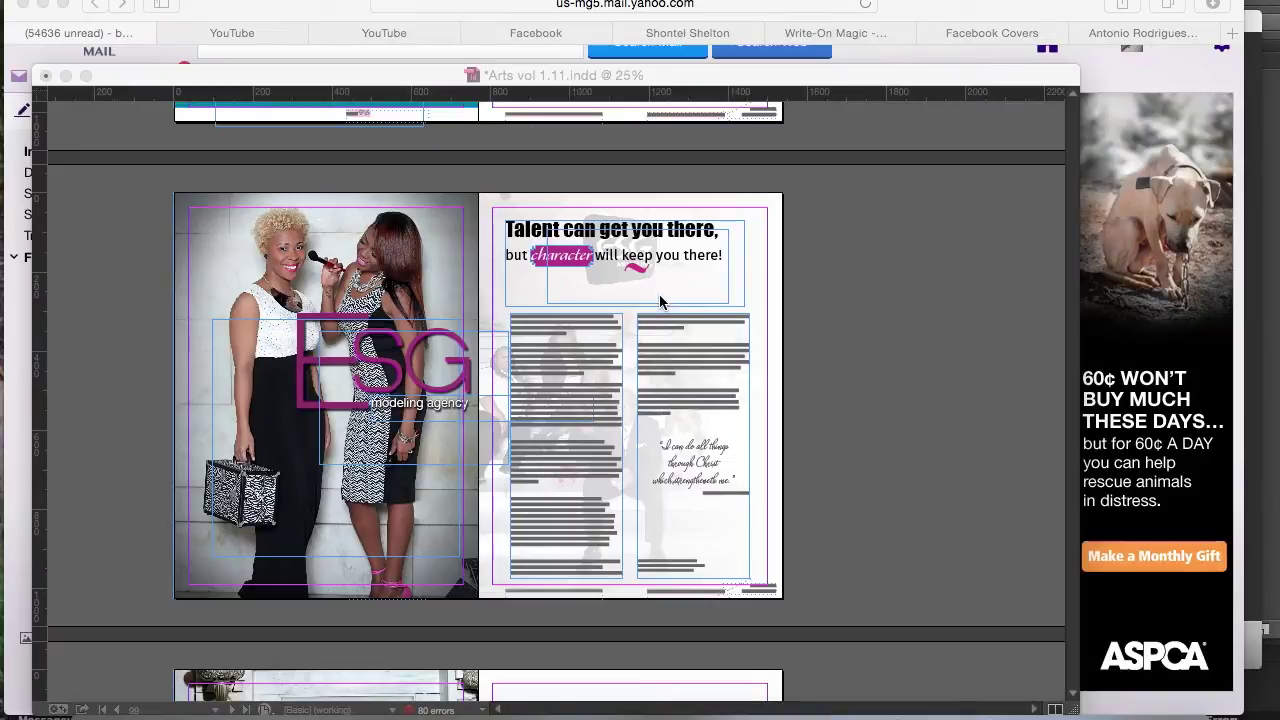
# Zoom in to review the styled two-column article and Philippians 4:13 pull quote, then zoom out.
pyautogui.click(658, 294)
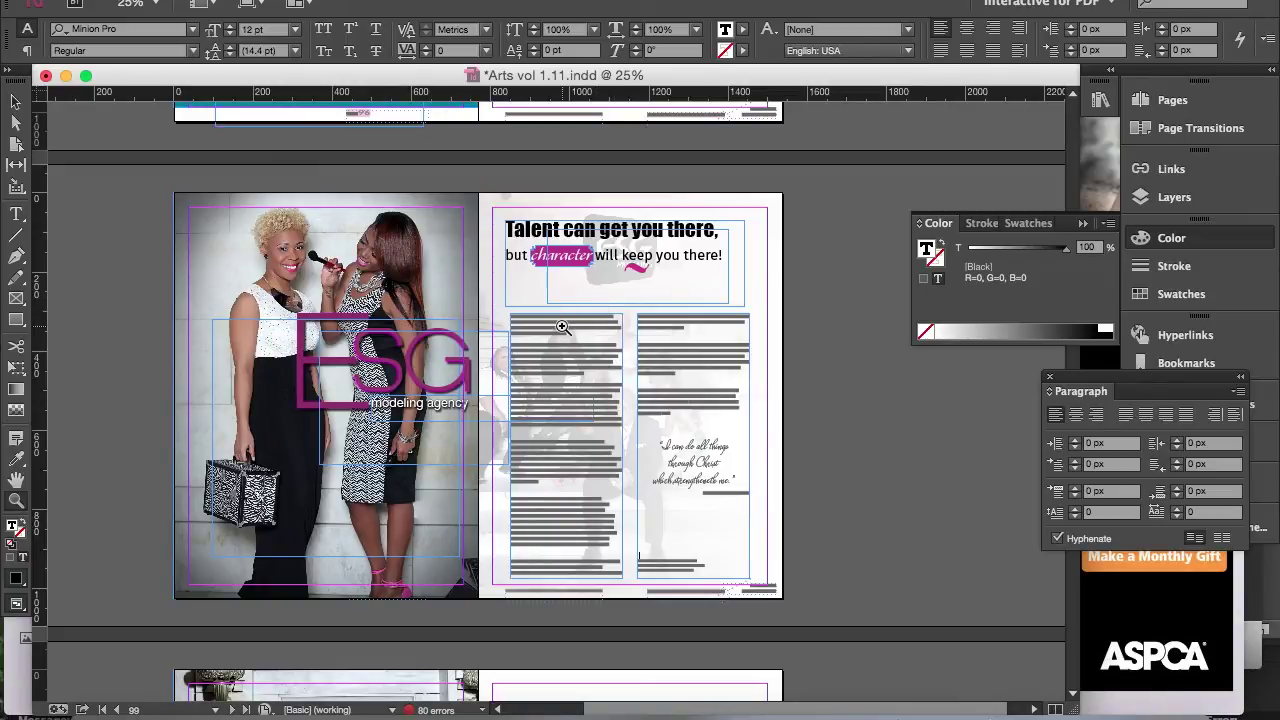
pyautogui.press('super+equal')
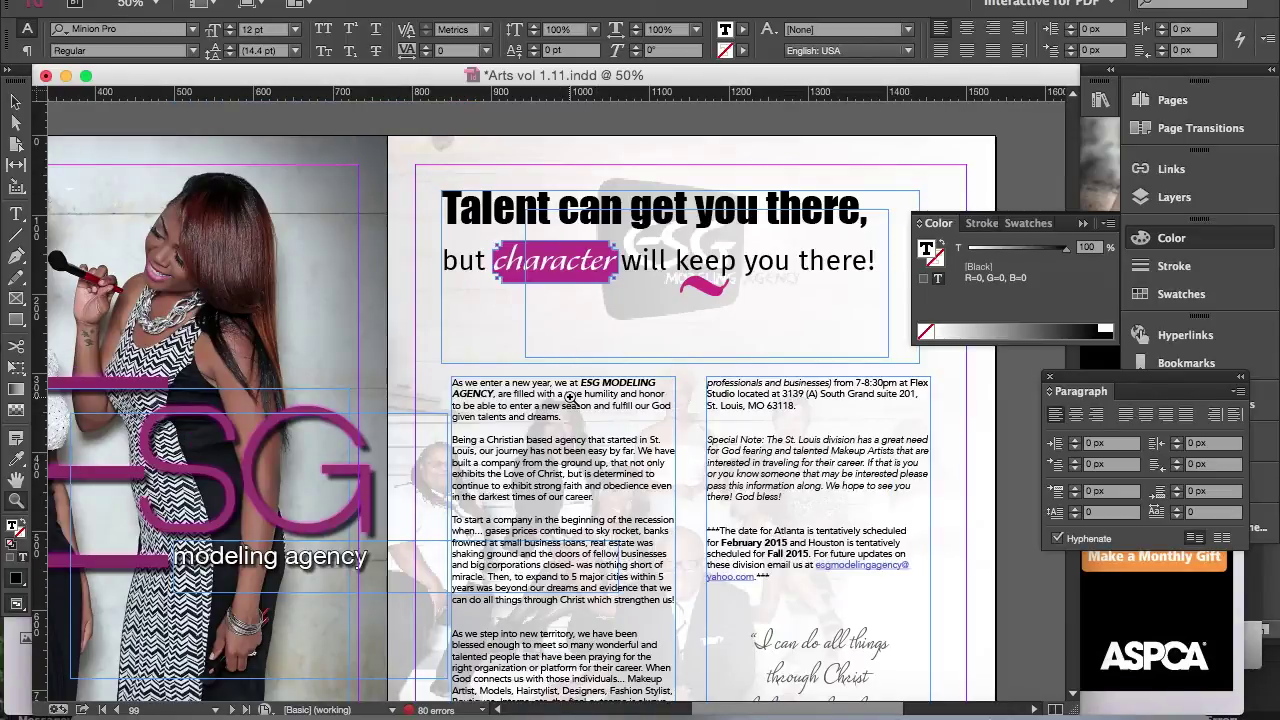
pyautogui.scroll(-2, 570, 397)
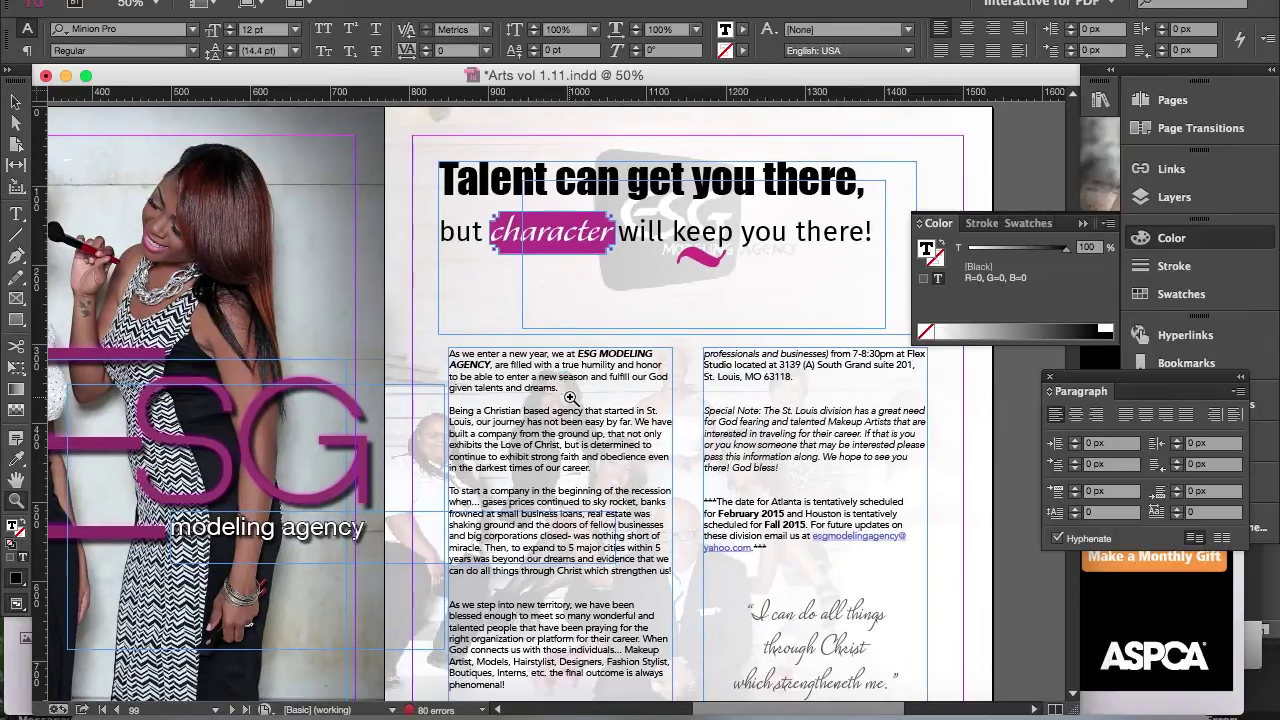
pyautogui.scroll(-5, 570, 397)
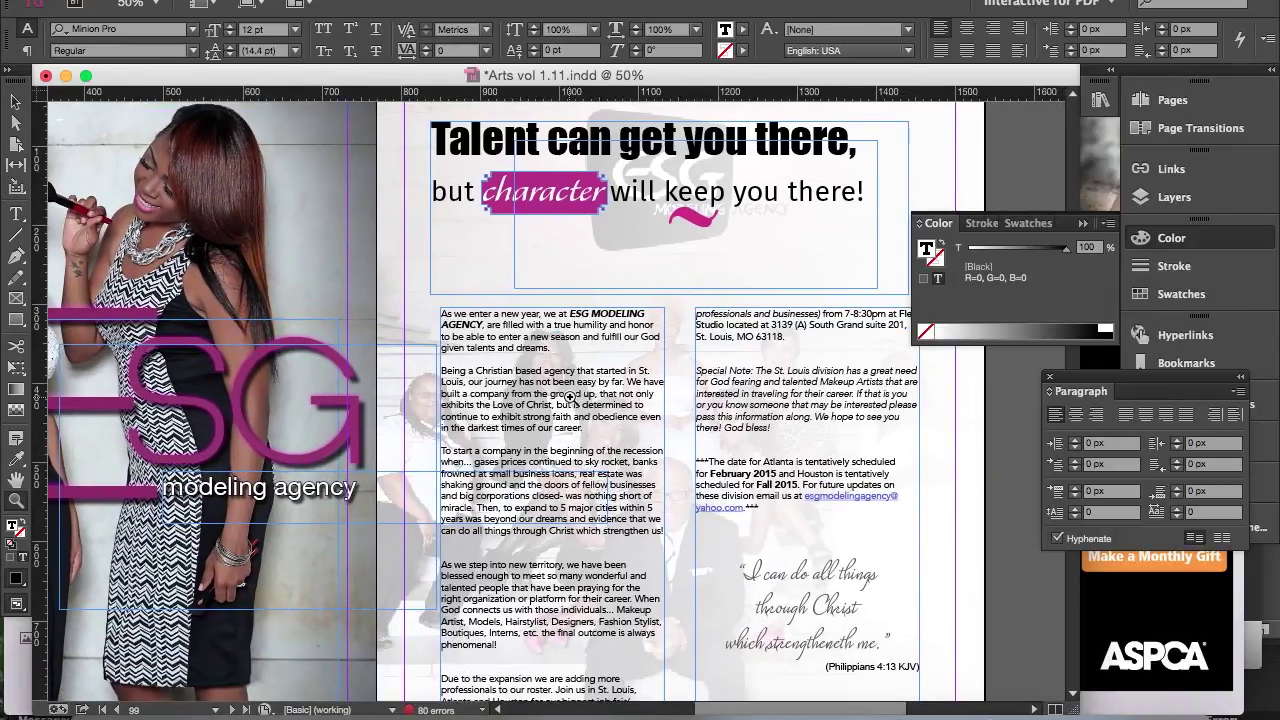
pyautogui.scroll(-5, 570, 397)
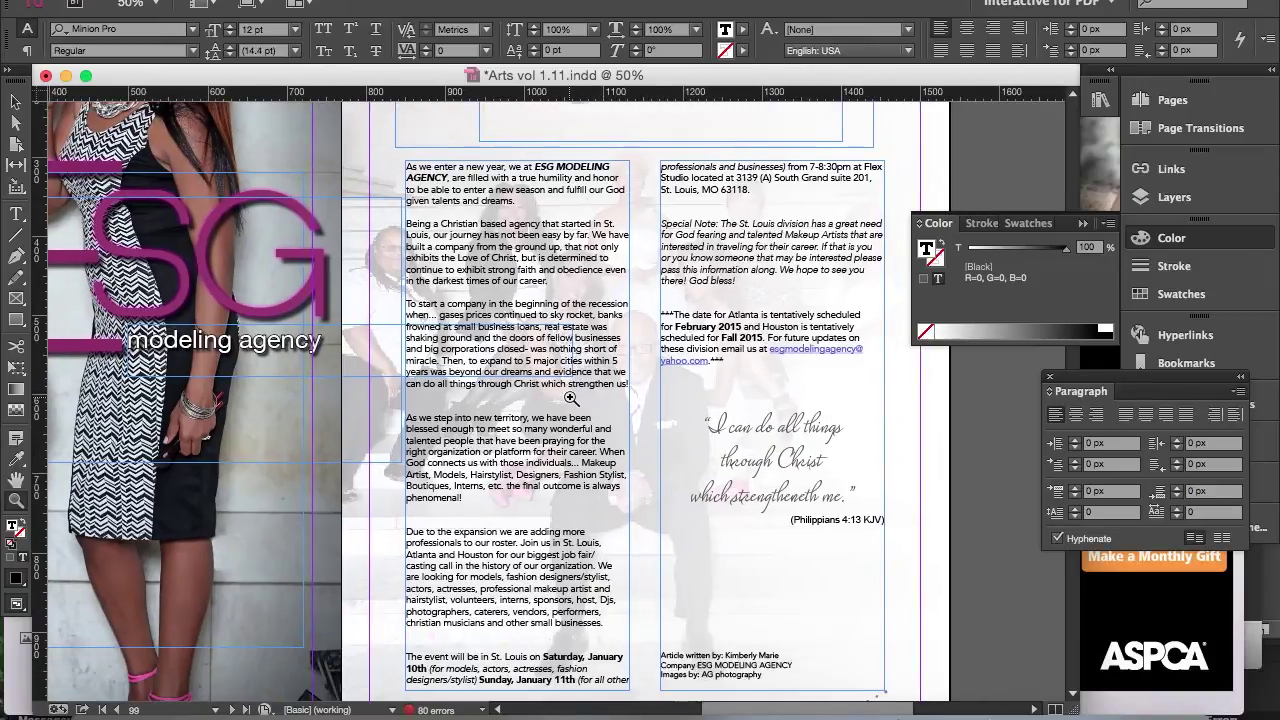
pyautogui.scroll(1, 570, 397)
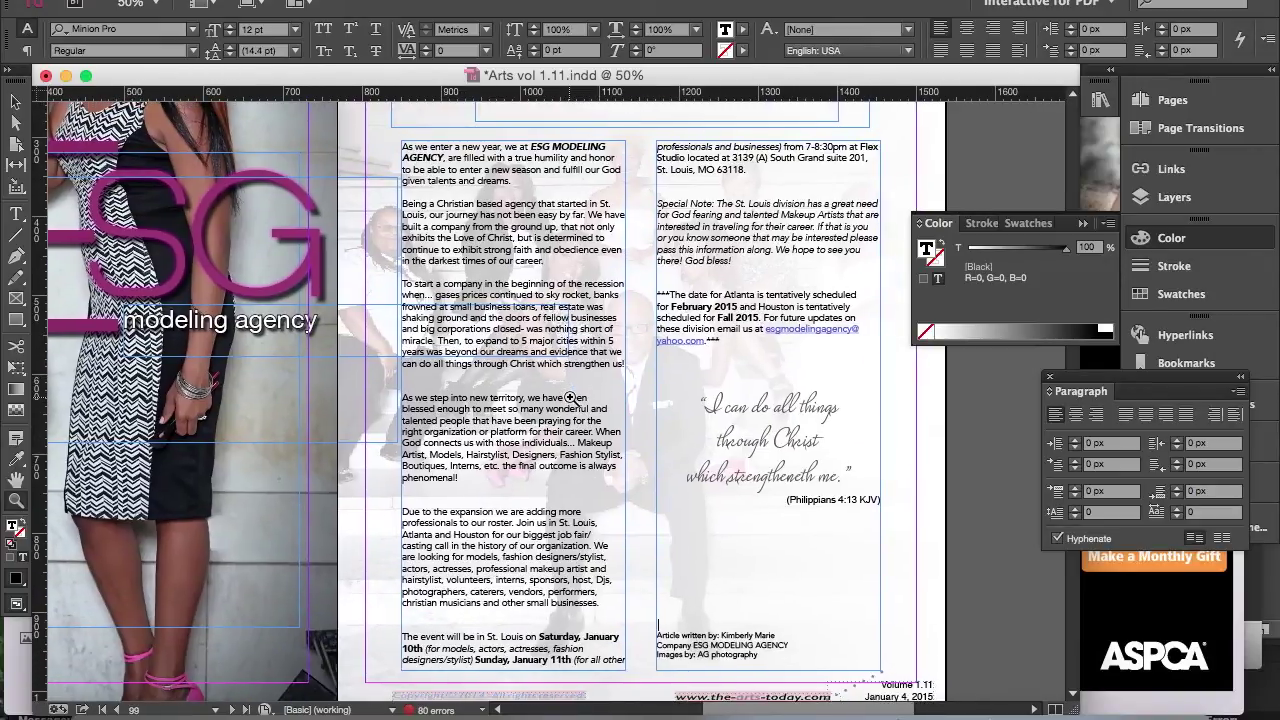
pyautogui.scroll(1, 570, 397)
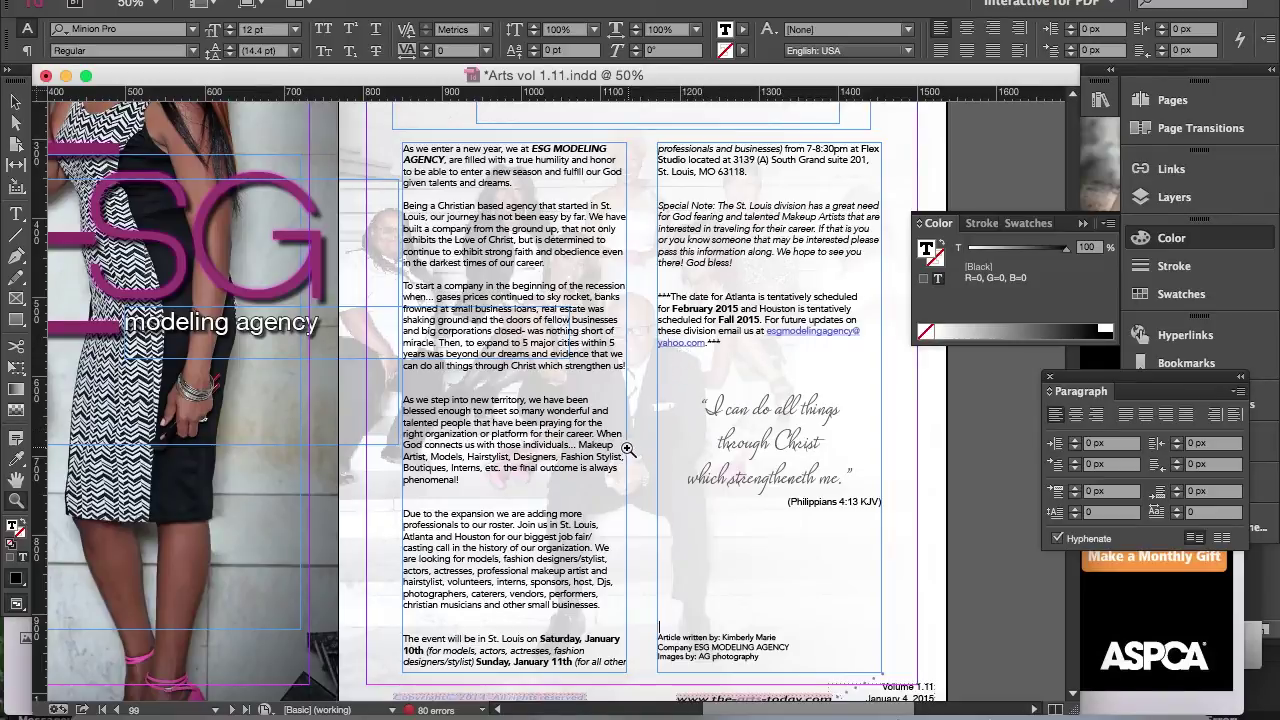
pyautogui.scroll(3, 620, 450)
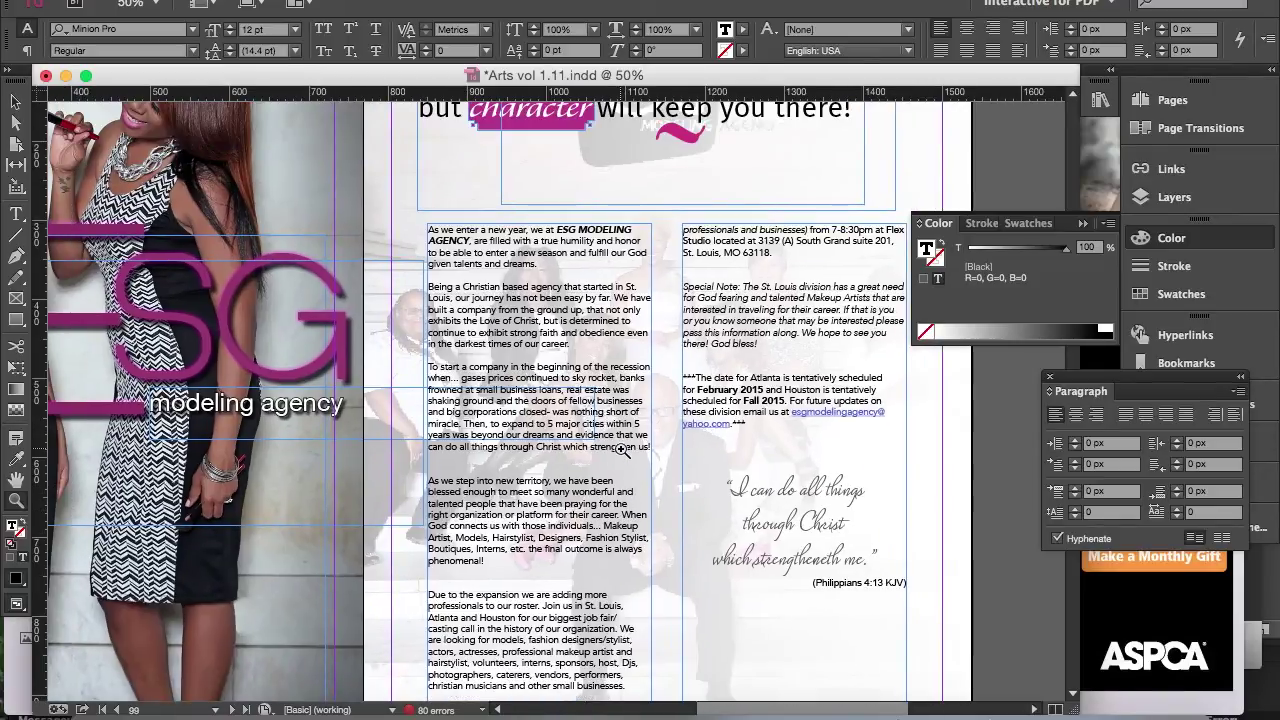
pyautogui.scroll(3, 621, 450)
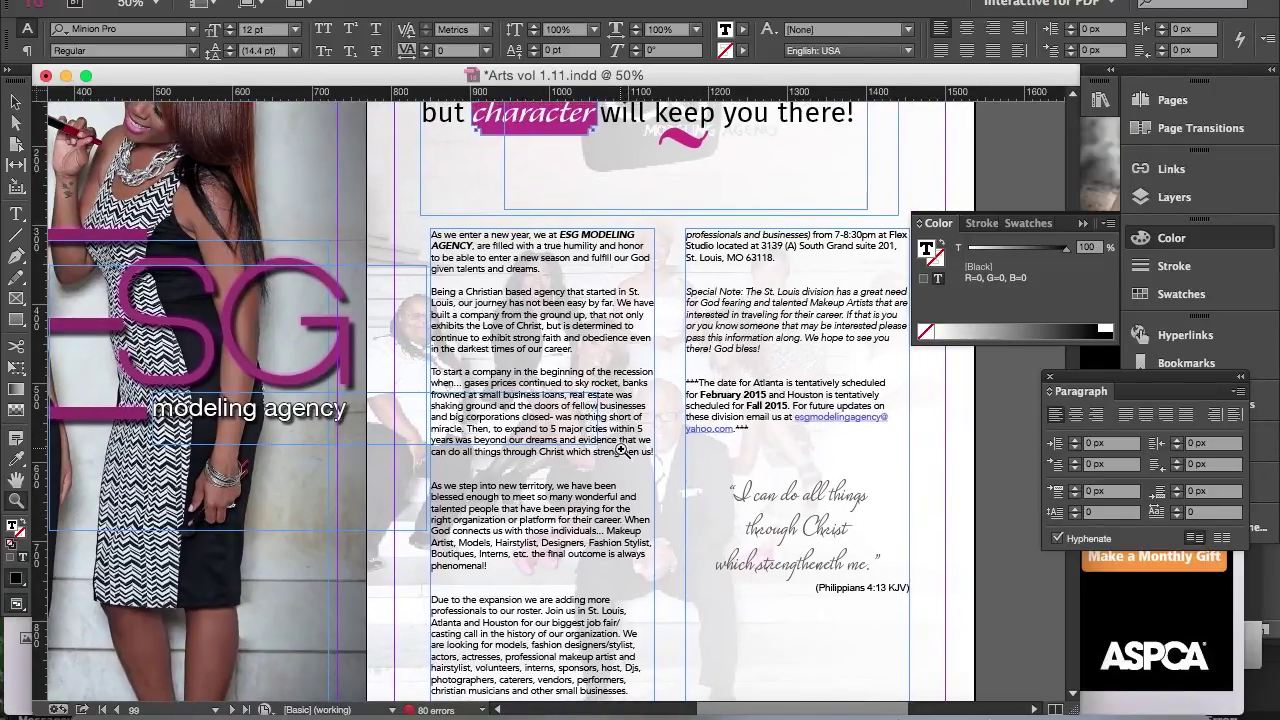
pyautogui.hscroll(-3, 621, 450)
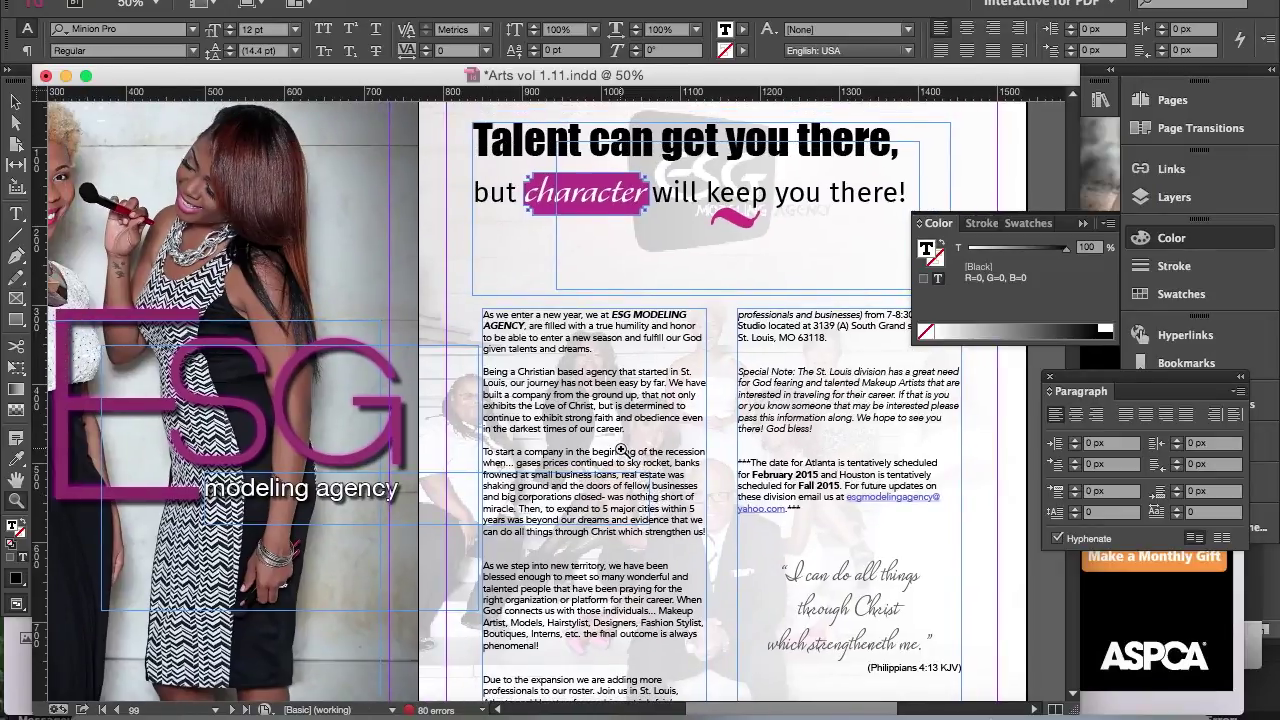
pyautogui.scroll(3, 621, 449)
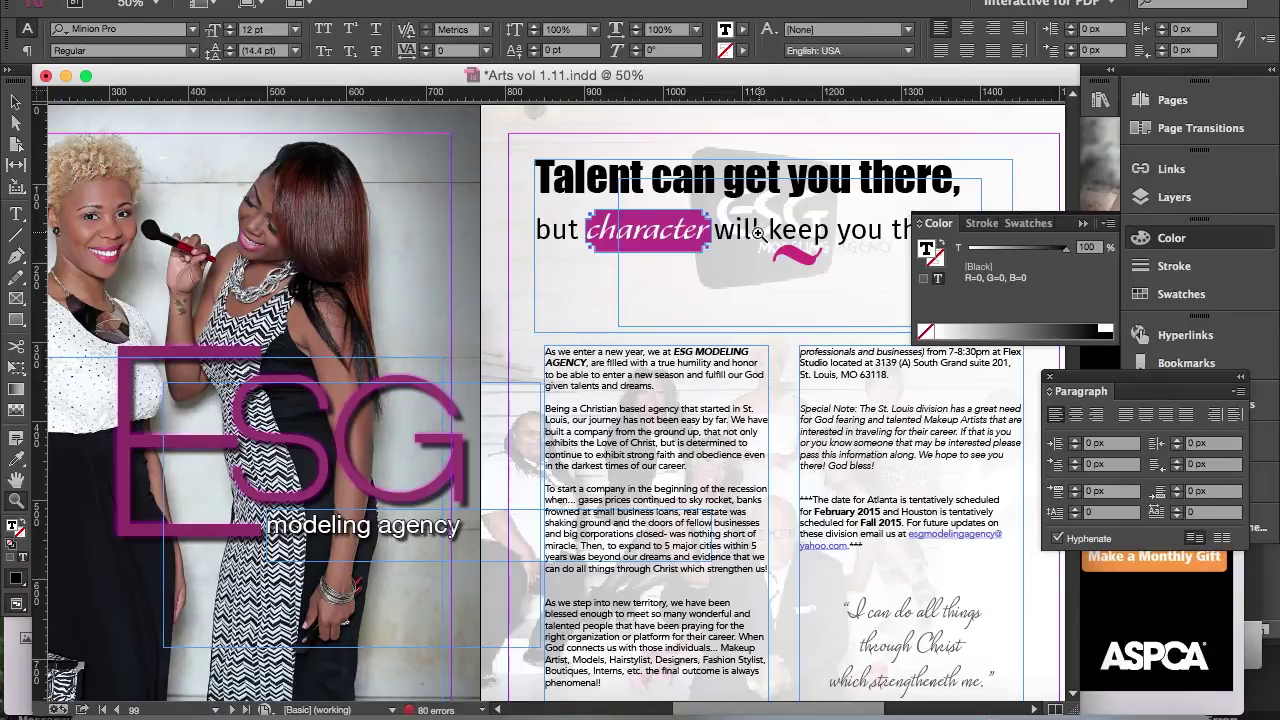
pyautogui.press('super+minus')
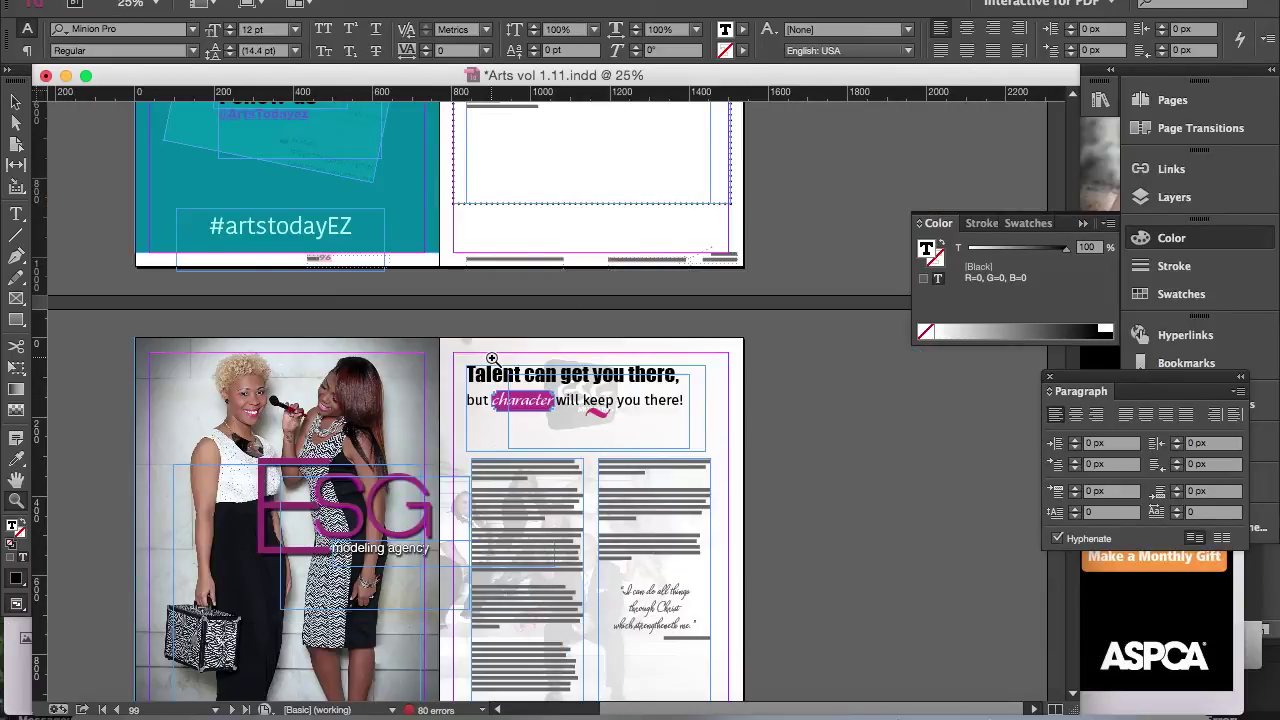